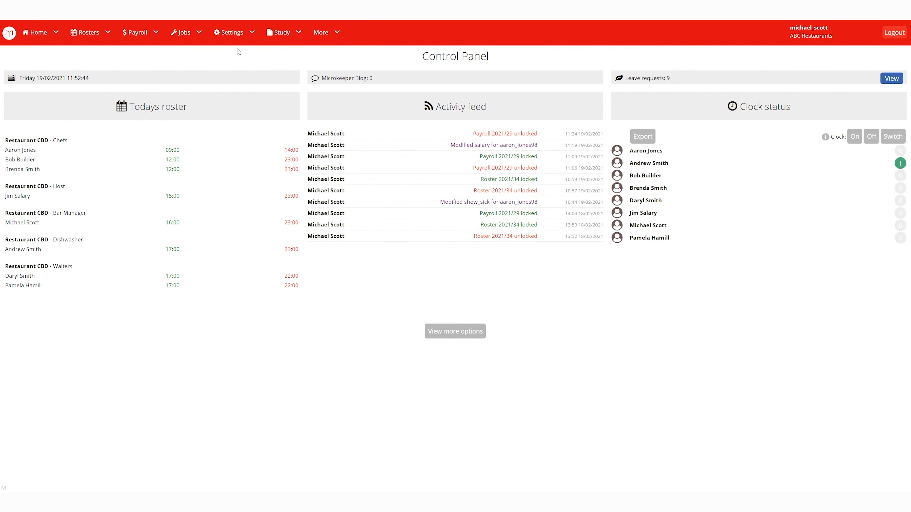
Go to Settings > General > Global to load the Global Settings page.
left_click(235, 33)
mouse_move(236, 60)
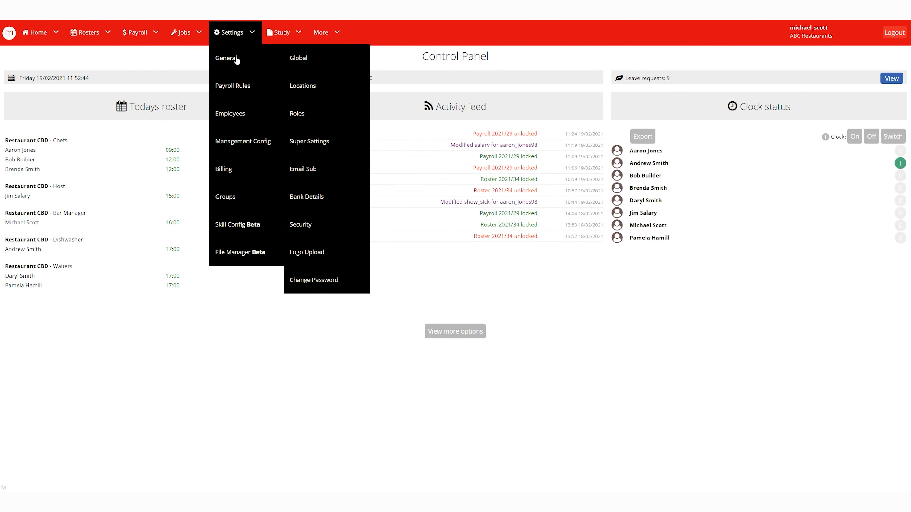
left_click(313, 65)
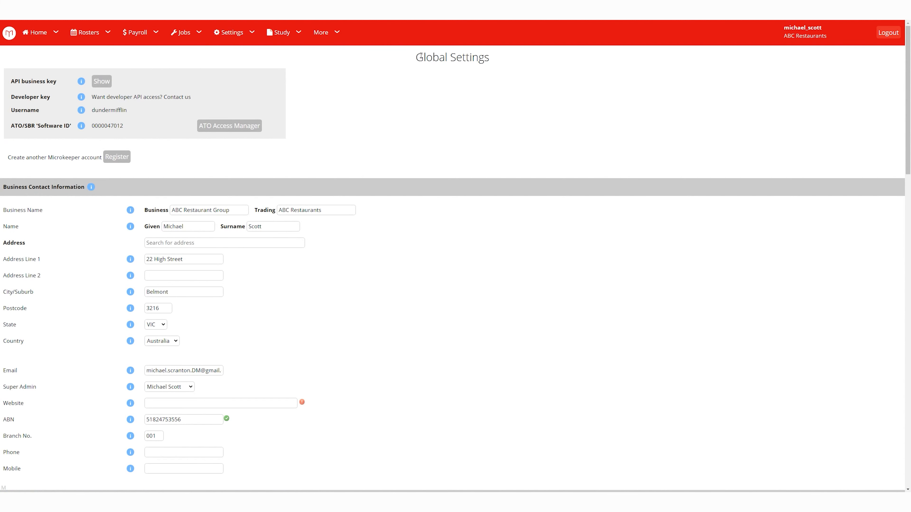
Highlight the Global Settings title and the software ID number for emphasis.
left_click_drag(420, 56, 496, 52)
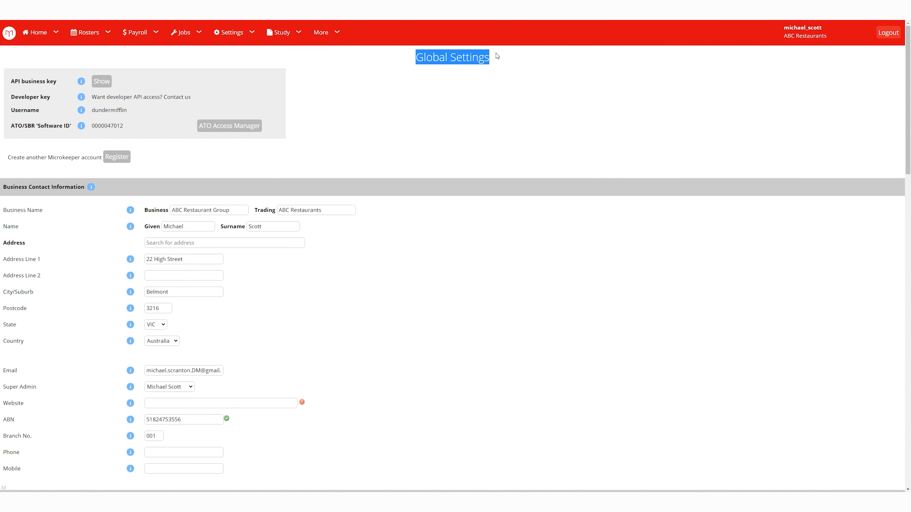
left_click(509, 70)
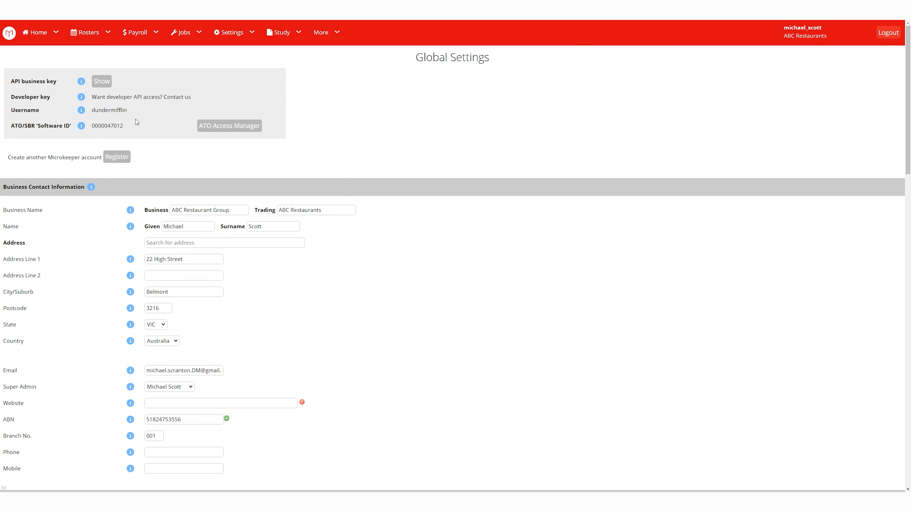
left_click_drag(92, 126, 124, 125)
left_click(181, 152)
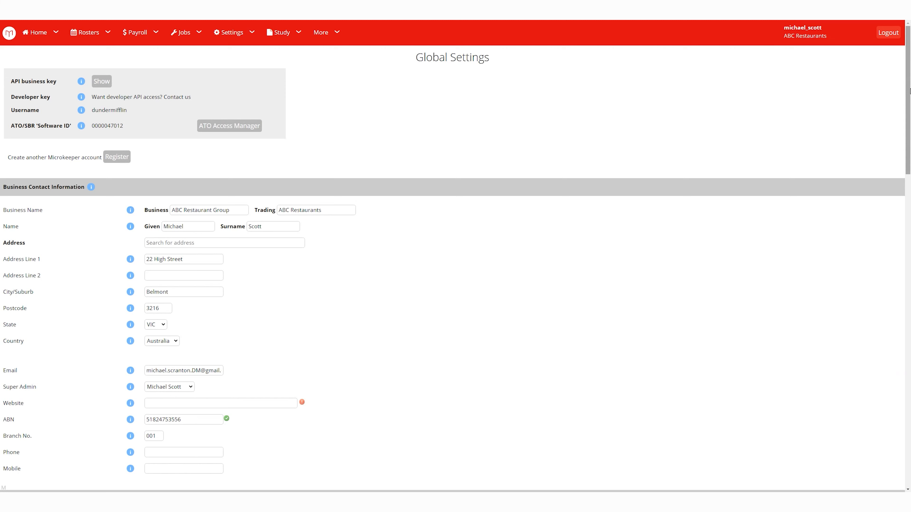
scroll(909, 93, "down", 3)
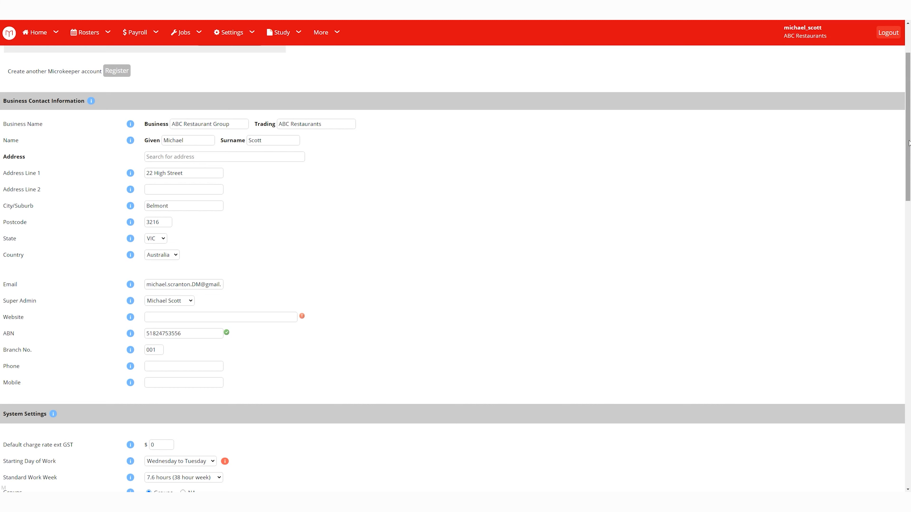
scroll(908, 145, "down", 5)
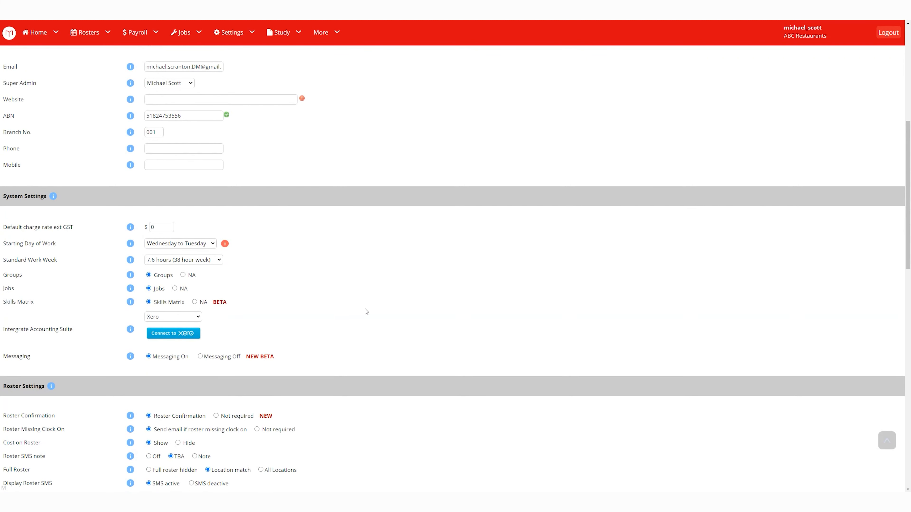
mouse_move(54, 196)
mouse_move(130, 227)
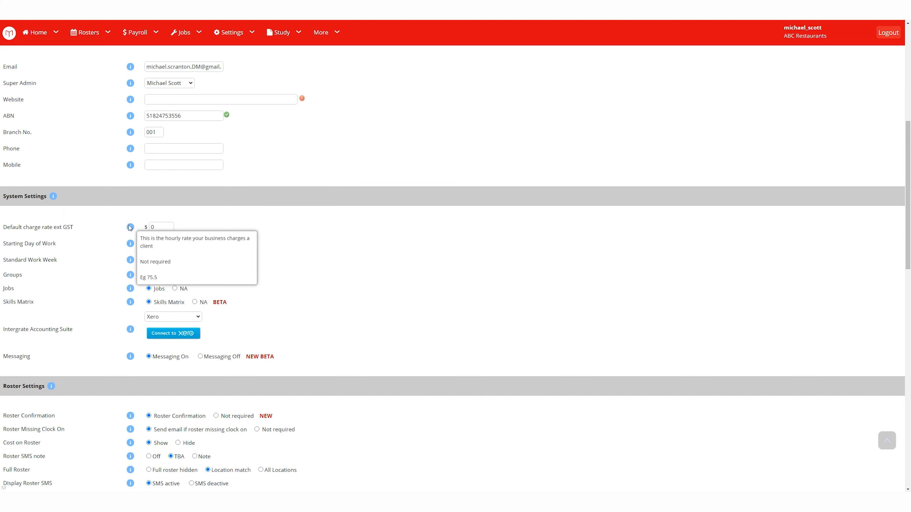
mouse_move(130, 245)
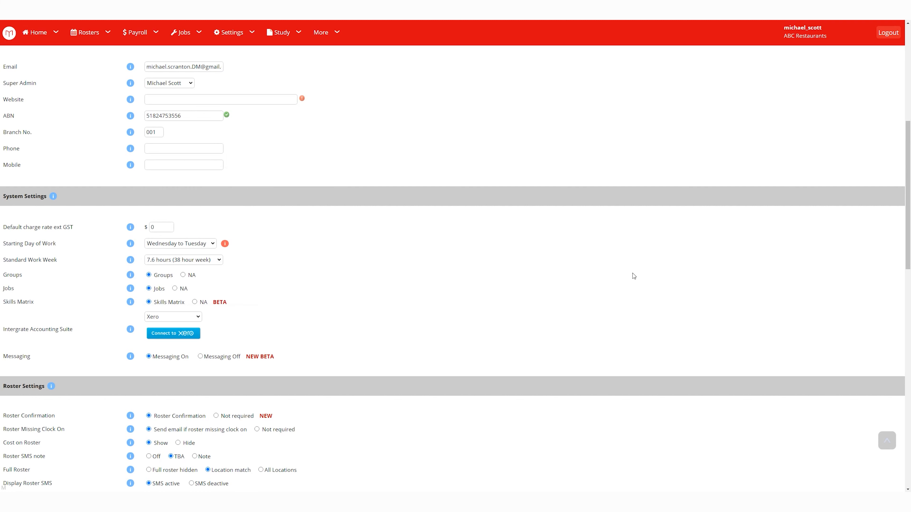
left_click_drag(908, 206, 892, 268)
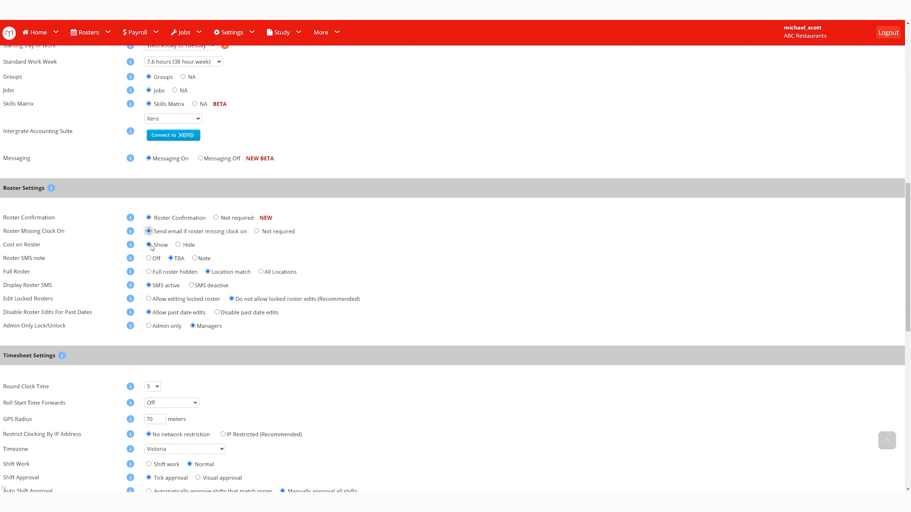
Keep Cost on Roster at Show and set the full roster to All Locations.
left_click(178, 245)
left_click(148, 244)
double_click(204, 258)
left_click(224, 258)
left_click(149, 272)
left_click(208, 272)
left_click(260, 272)
Block locked roster edits, disable past date edits, and make lock/unlock Admin only.
left_click(149, 298)
left_click(234, 298)
left_click(217, 312)
left_click(148, 325)
scroll(164, 332, "down", 3)
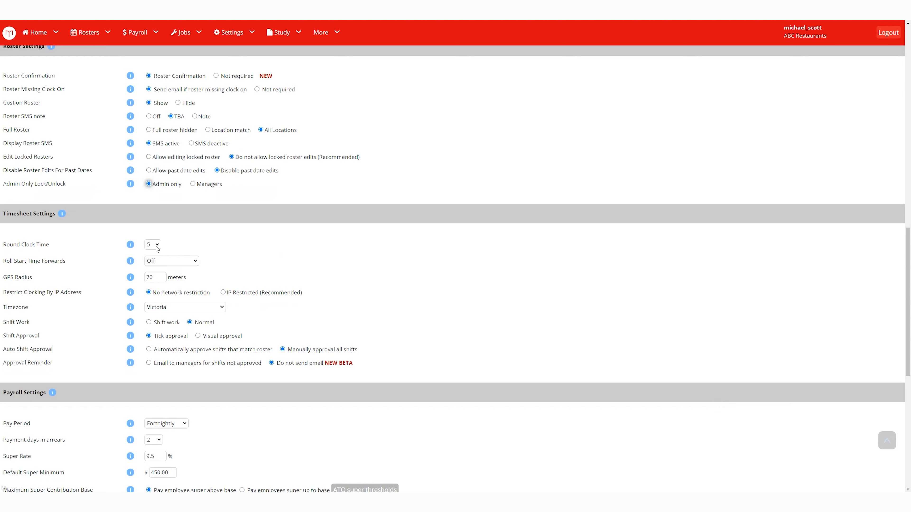
Change Round Clock Time from 5 to 1, leaving Roll Start Time Forwards Off.
mouse_move(129, 246)
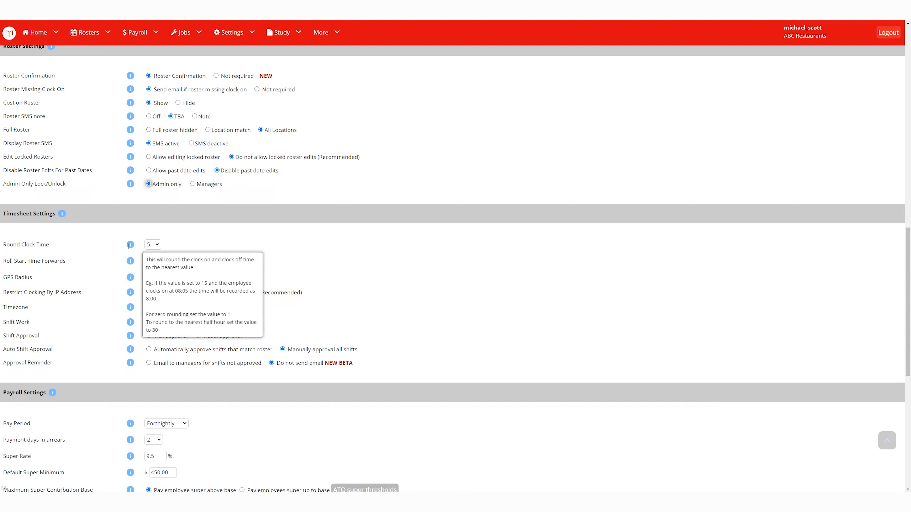
left_click(157, 247)
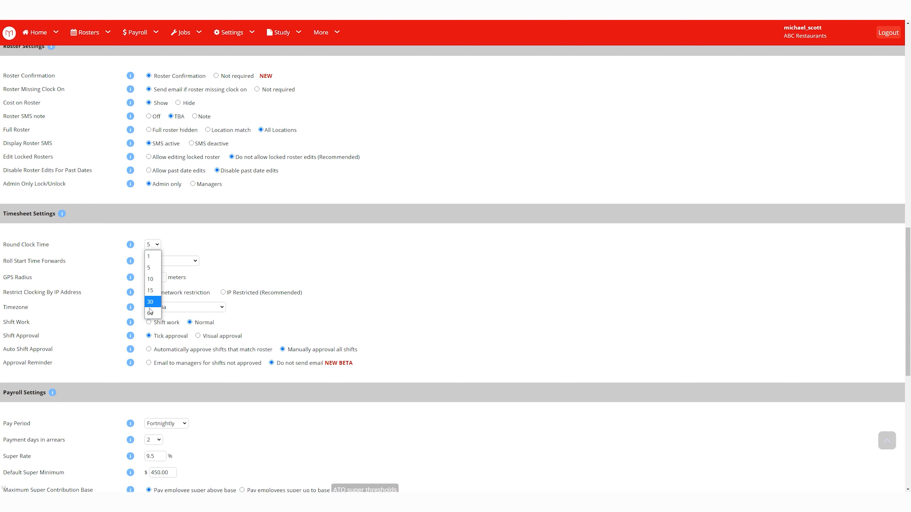
left_click(326, 278)
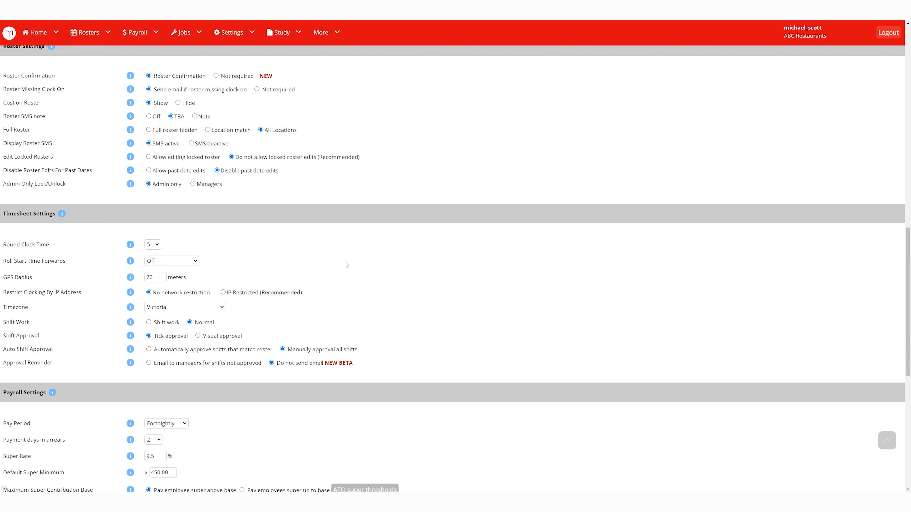
left_click(155, 247)
left_click(151, 257)
left_click(160, 247)
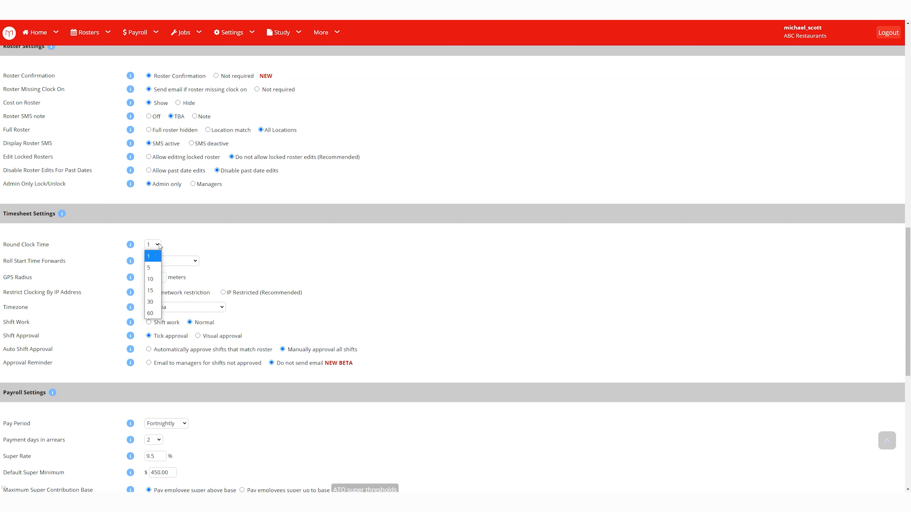
left_click(149, 257)
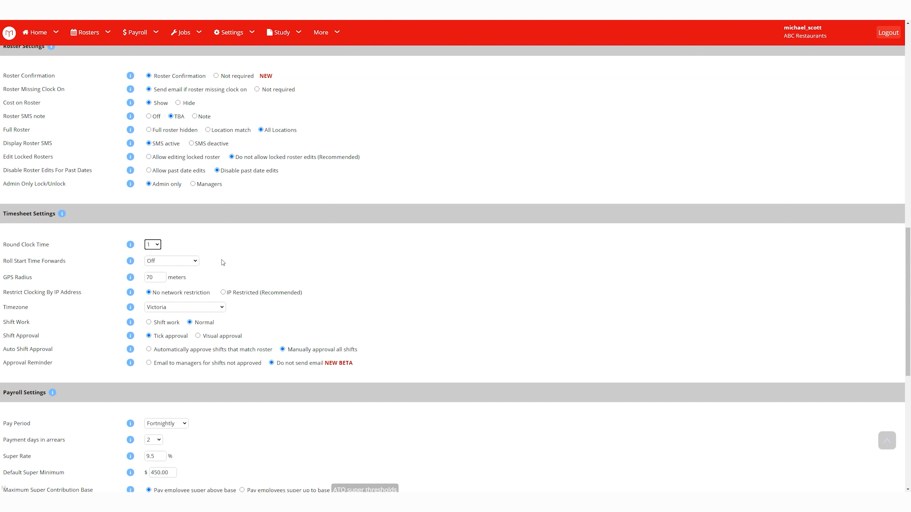
left_click(190, 265)
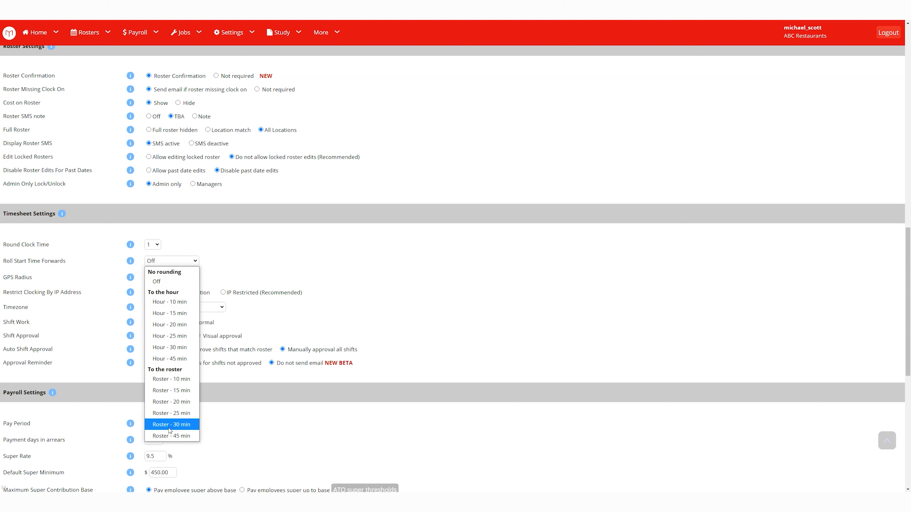
left_click(395, 277)
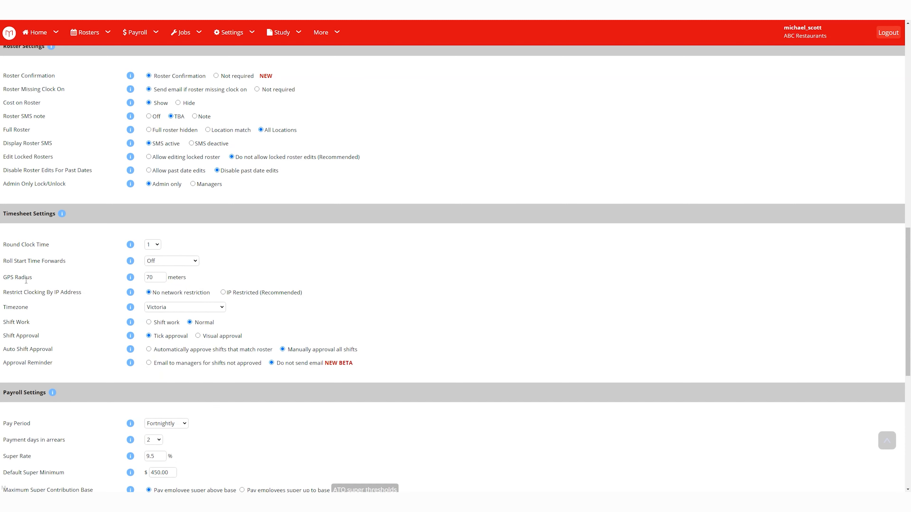
Point out the GPS Radius of 70, then select IP Restricted (Recommended) clocking.
mouse_move(31, 278)
left_mouse_down()
mouse_move(5, 278)
mouse_move(36, 279)
left_mouse_up()
left_click(4, 278)
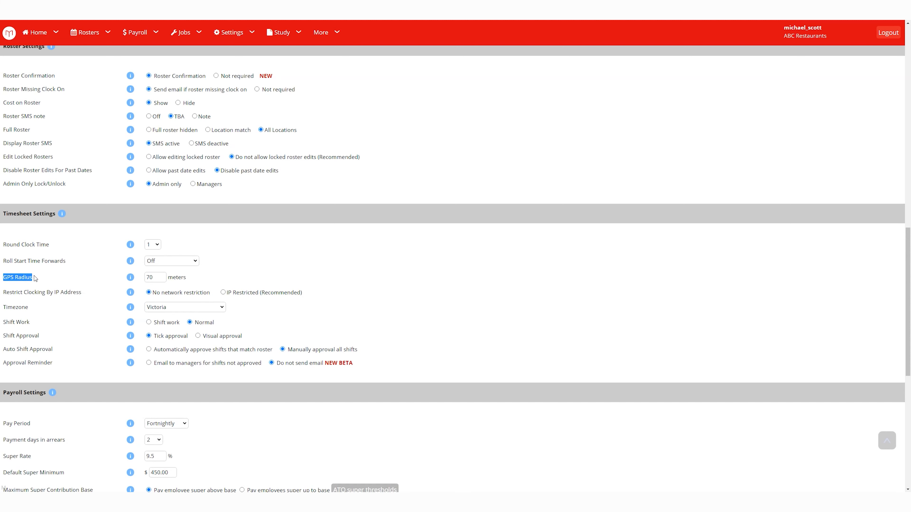
left_click(63, 276)
mouse_move(133, 283)
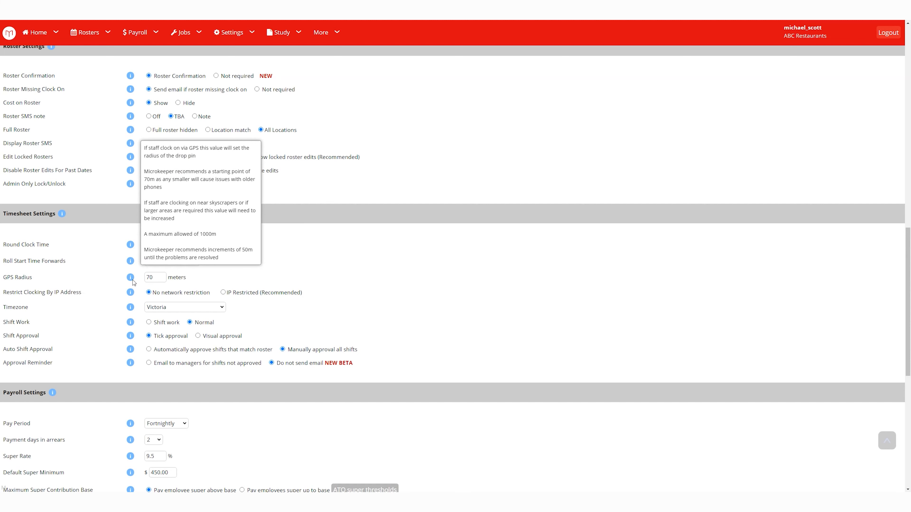
left_click_drag(160, 278, 142, 285)
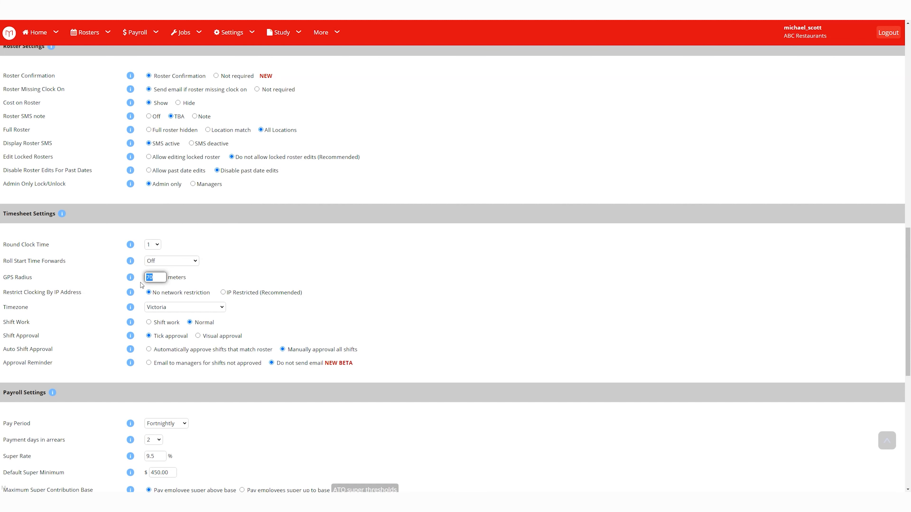
left_click(248, 275)
left_click(227, 293)
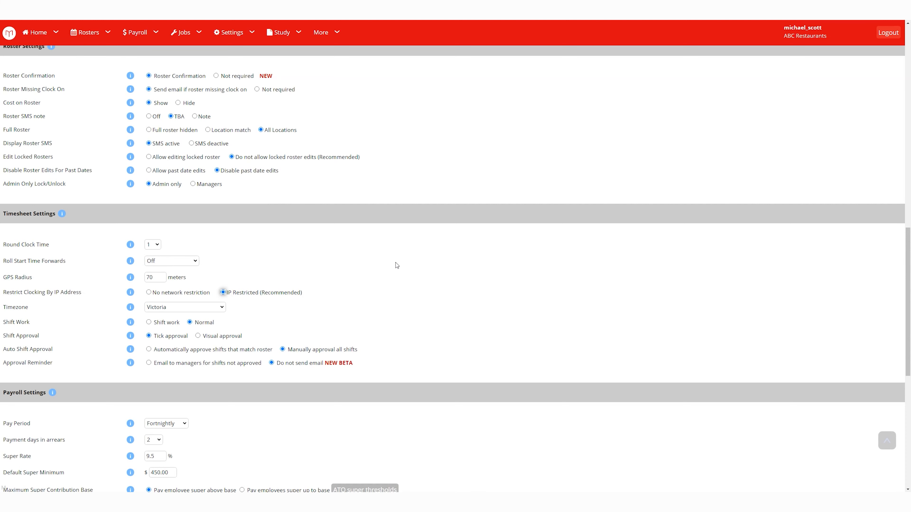
Keep the timezone as Victoria and switch Shift Work from Normal to Shift work.
scroll(395, 262, "down", 1)
left_click(176, 274)
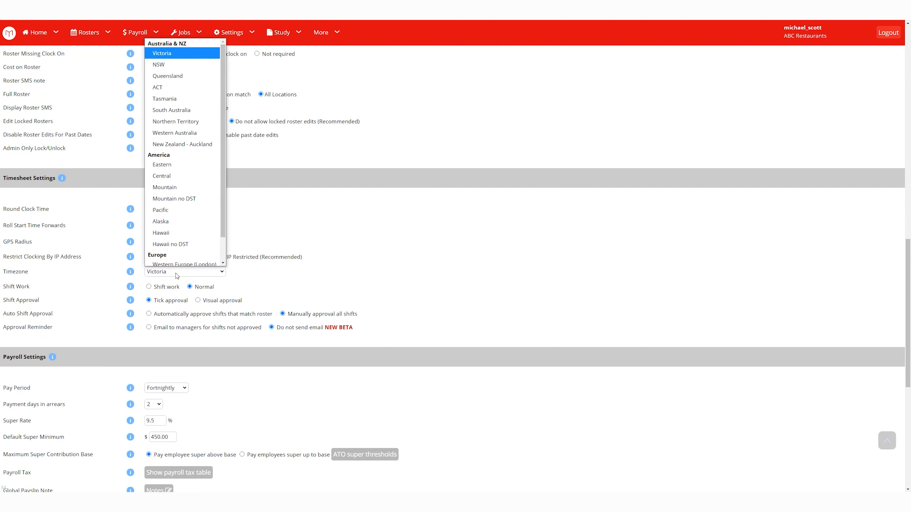
left_click(176, 275)
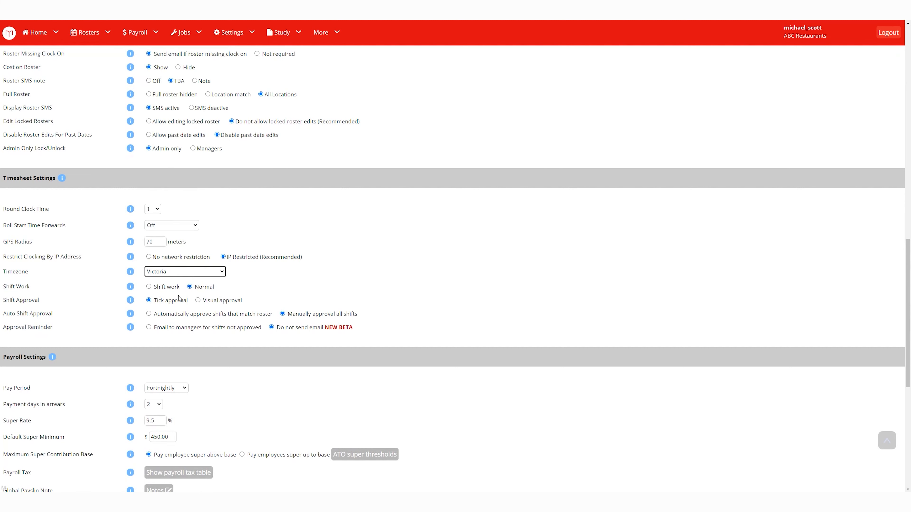
left_click(159, 289)
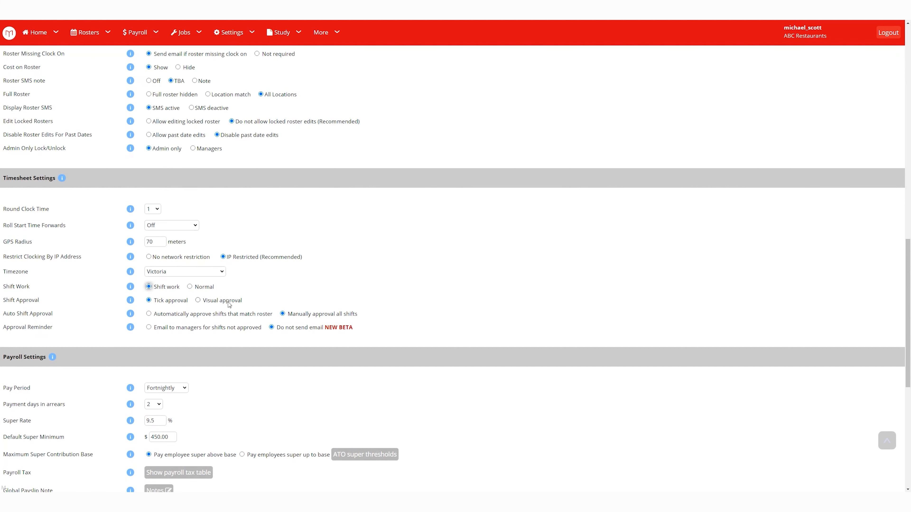
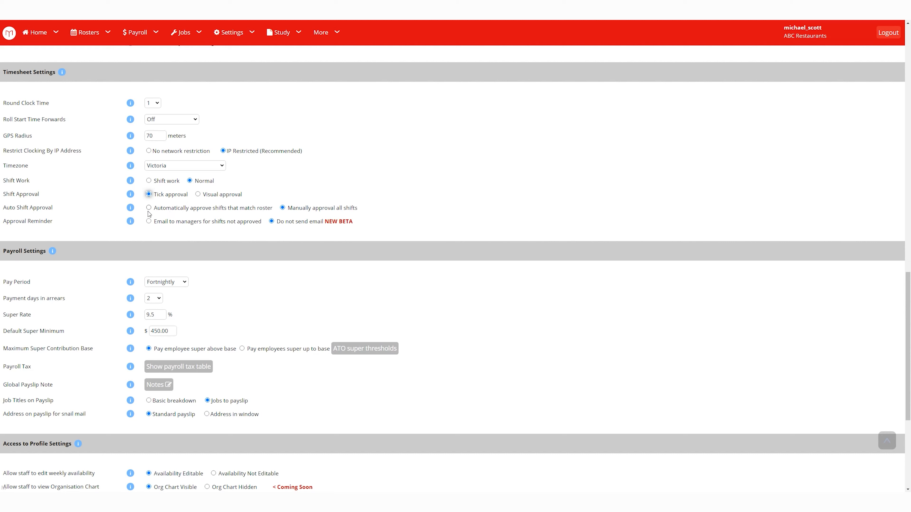
Choose 'Automatically approve shifts that match roster' and 'Email to managers for shifts not approved'.
left_click(148, 208)
left_click_drag(154, 209, 273, 212)
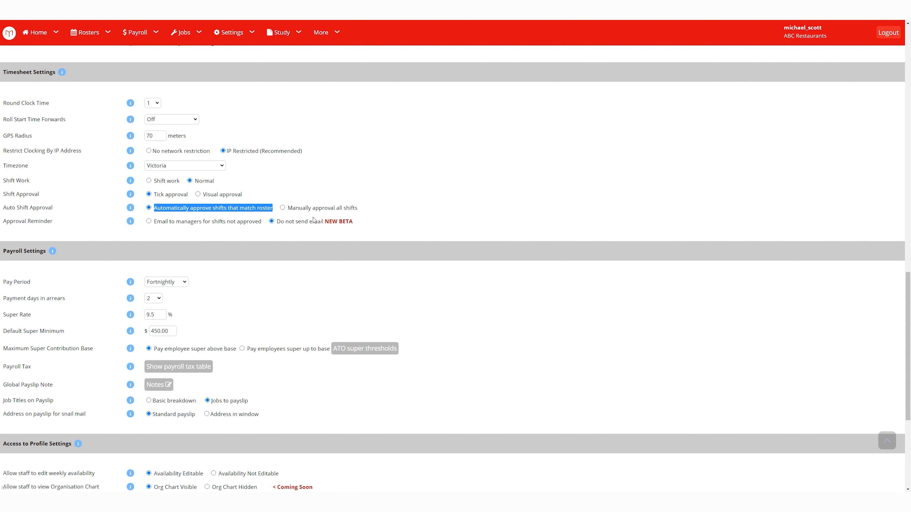
left_click(338, 199)
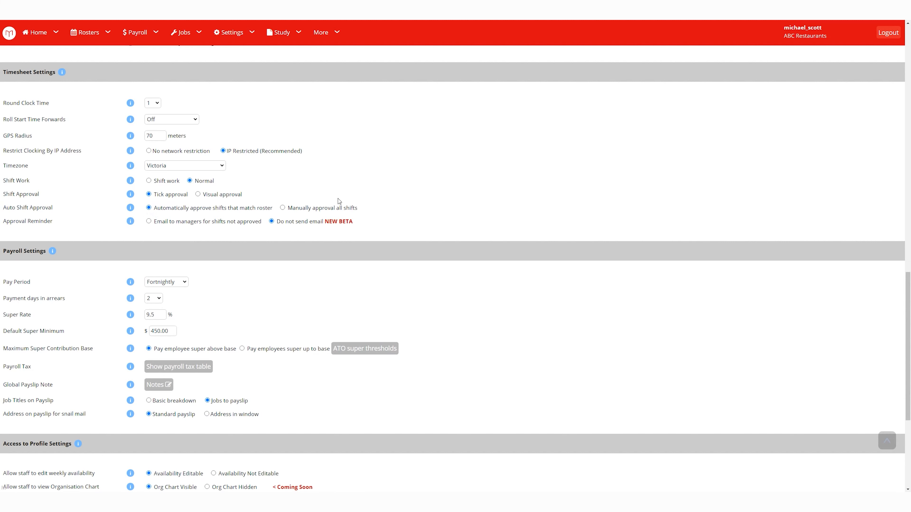
left_click_drag(155, 222, 263, 225)
left_click(148, 221)
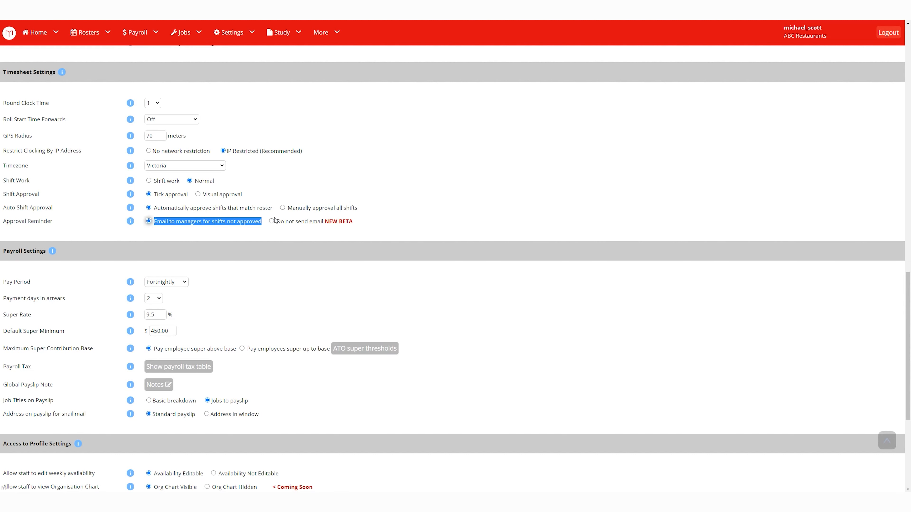
left_click(458, 181)
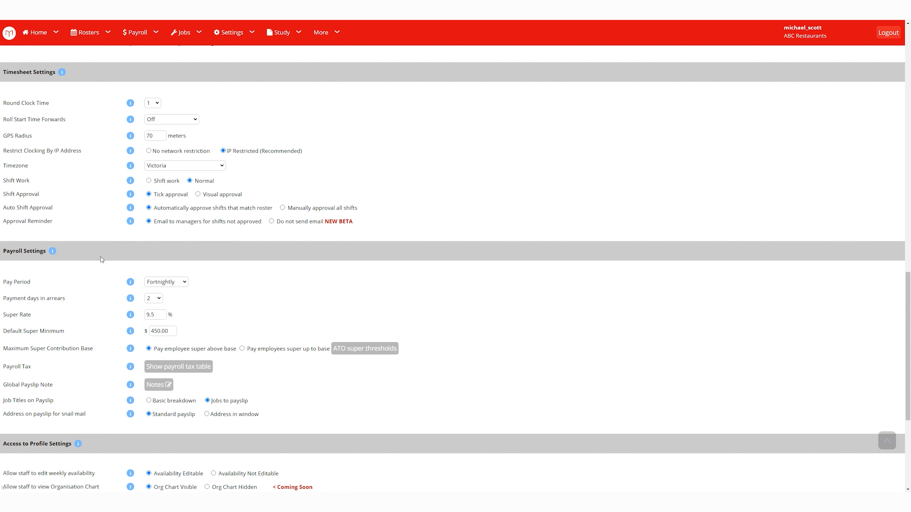
scroll(99, 258, "down", 2)
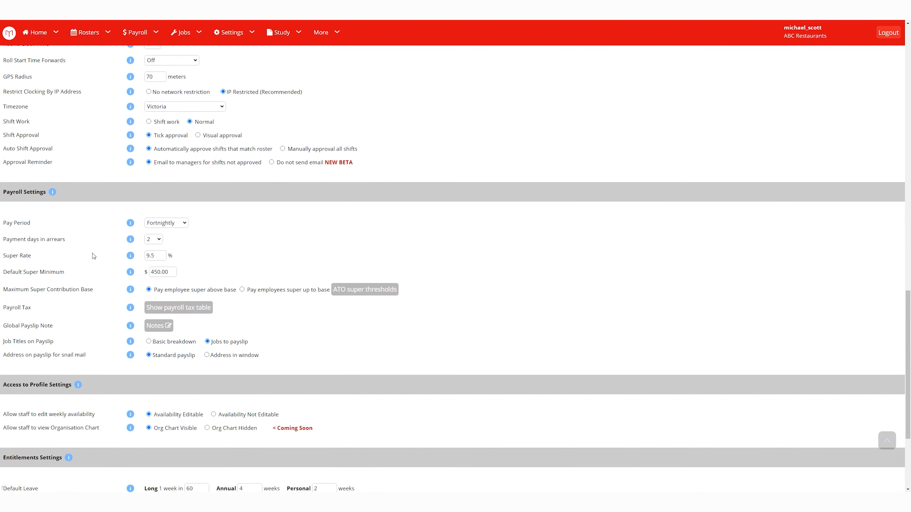
Review pay settings, keeping a Fortnightly pay period, 2 days in arrears, 9.5 super rate and 450.00 minimum.
left_click(175, 215)
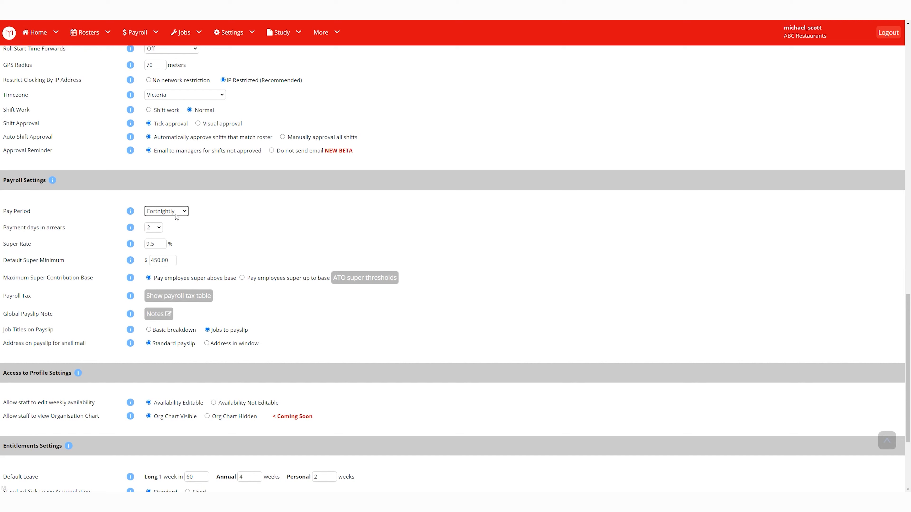
left_click(176, 216)
left_click(285, 232)
left_click(150, 230)
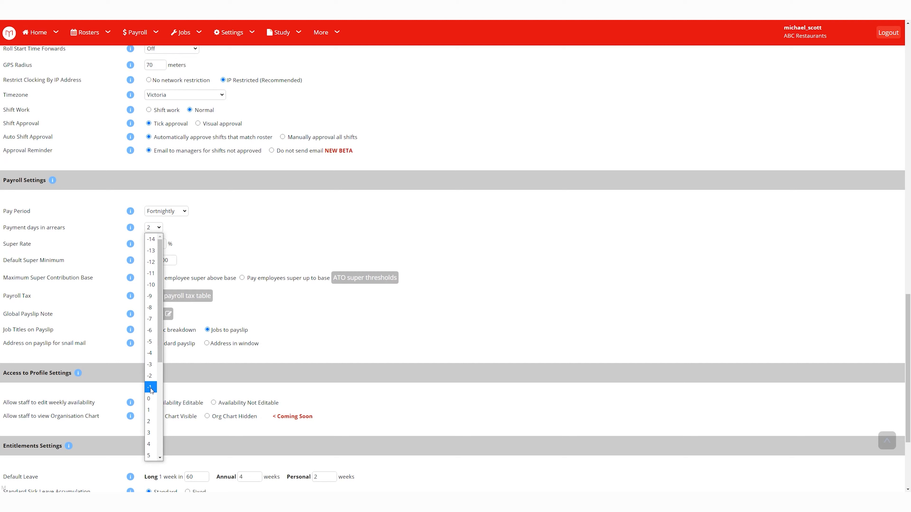
left_click(279, 233)
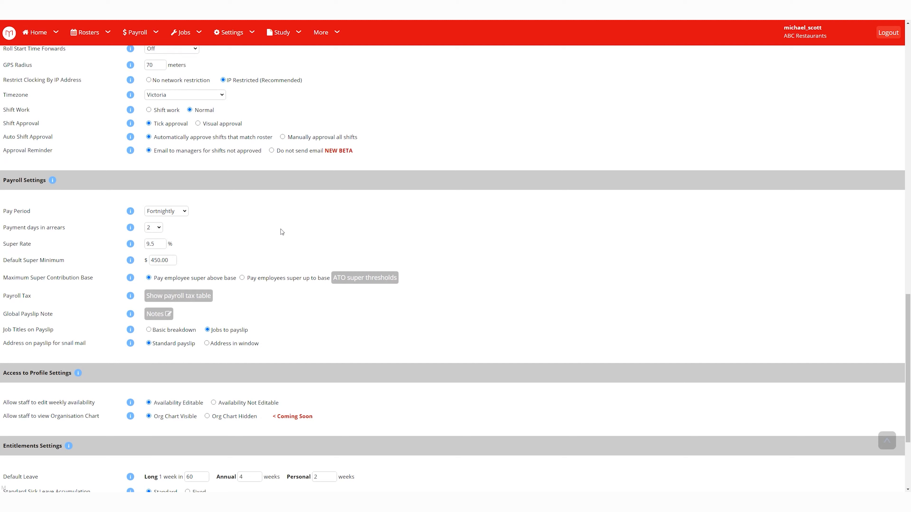
double_click(160, 247)
left_click(163, 260)
double_click(164, 261)
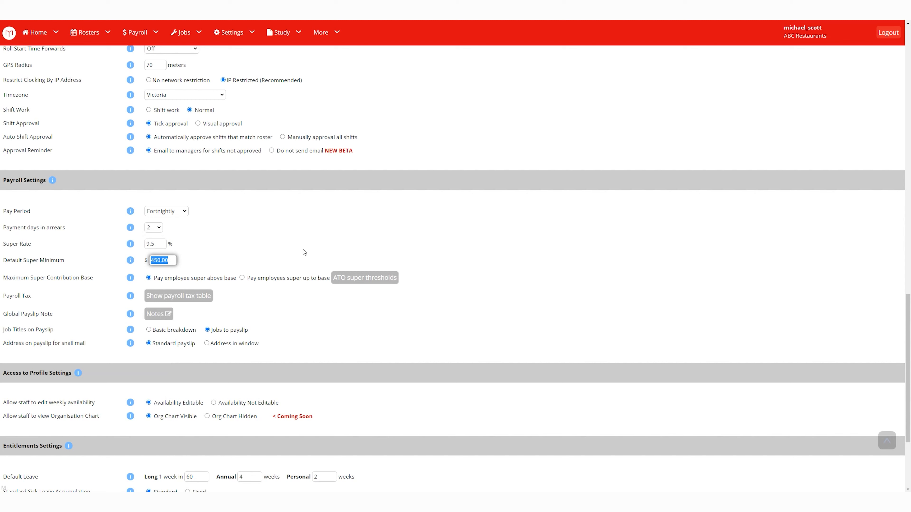
left_click(290, 249)
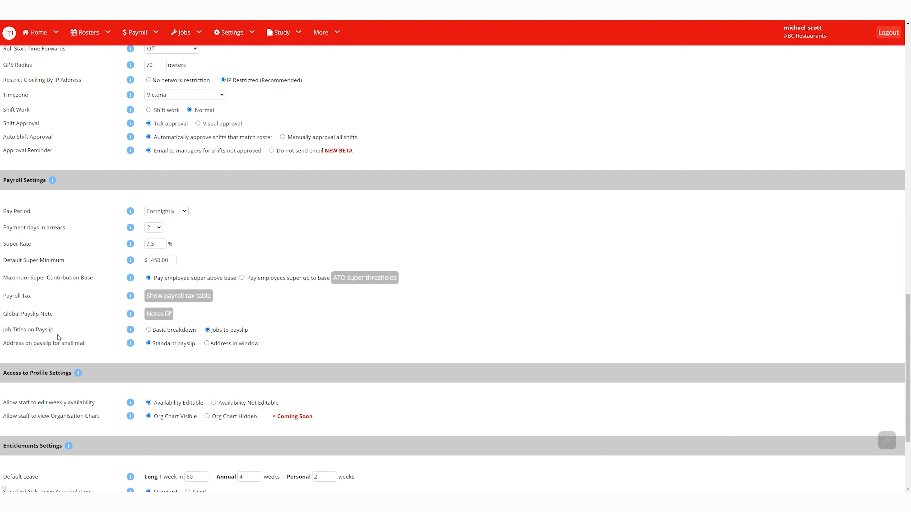
Keep 'Jobs to payslip' for job titles and set the payslip address to 'Address in window'.
left_click_drag(57, 332, 4, 333)
left_click(148, 330)
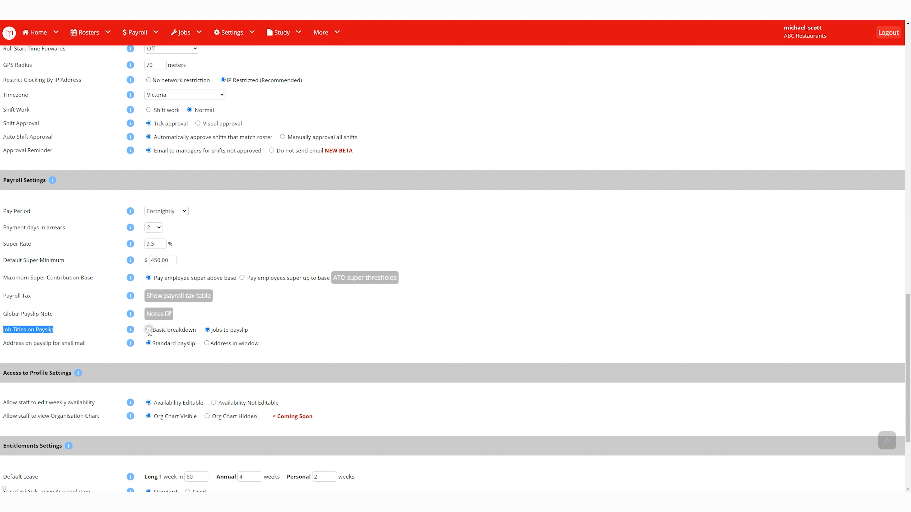
left_click(207, 330)
mouse_move(130, 329)
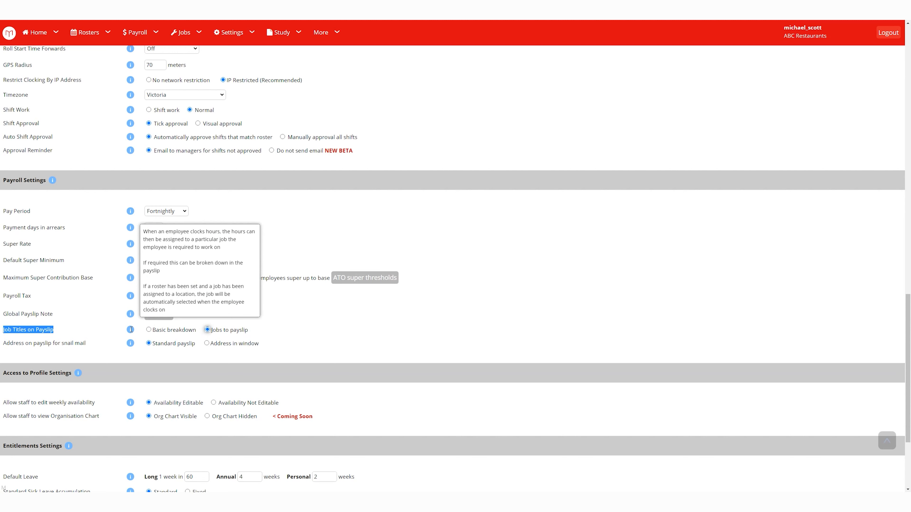
mouse_move(132, 344)
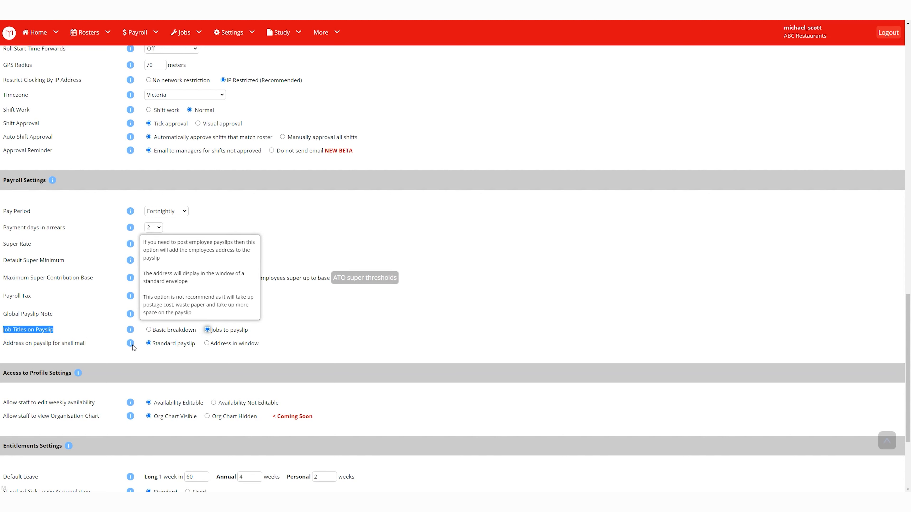
left_click(308, 336)
left_click(207, 343)
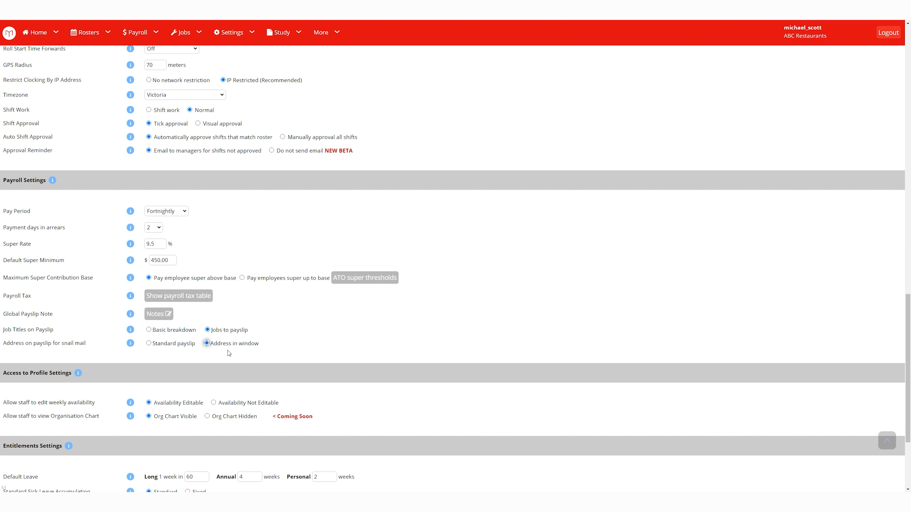
left_click_drag(266, 345, 210, 345)
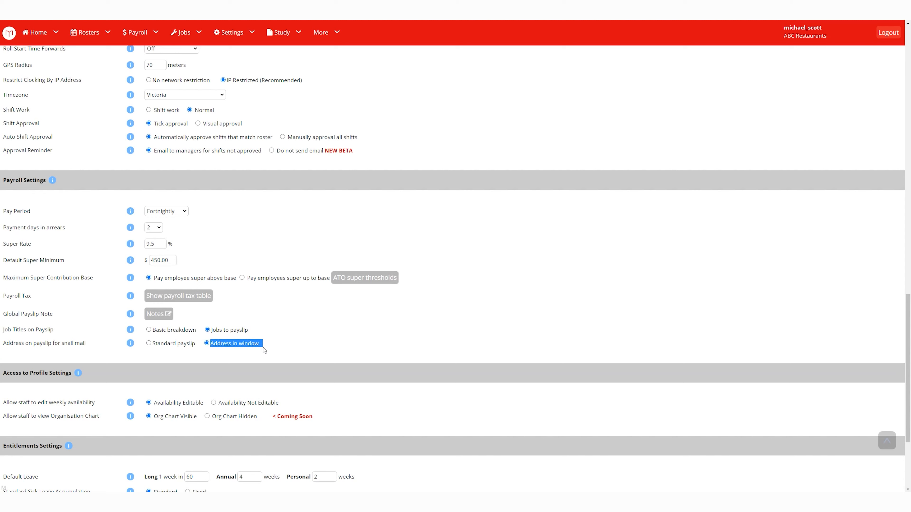
scroll(353, 332, "down", 2)
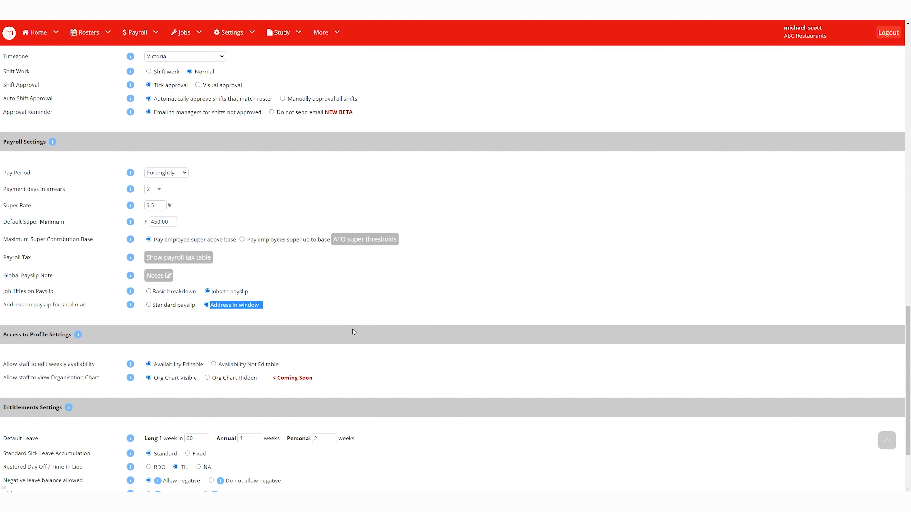
Look over the Default Leave entitlements, then save the settings with Update.
scroll(373, 310, "down", 3)
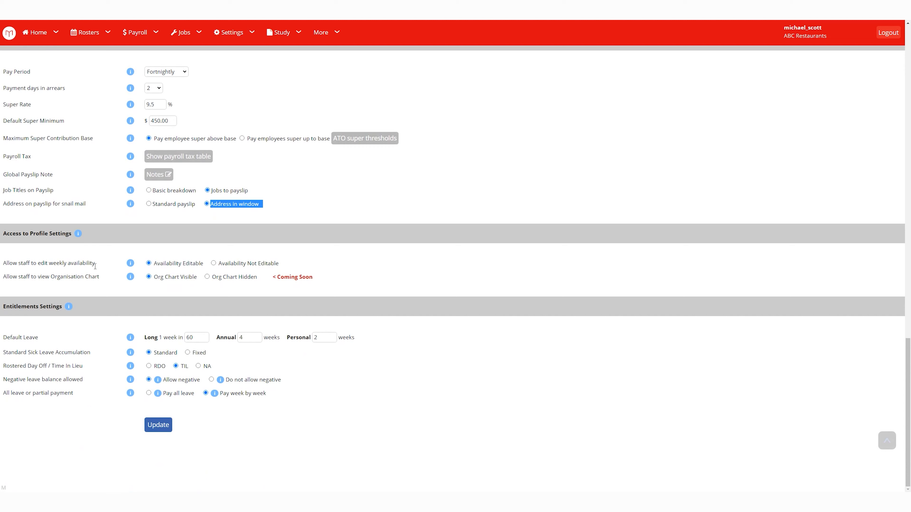
mouse_move(130, 266)
left_click_drag(145, 340, 363, 339)
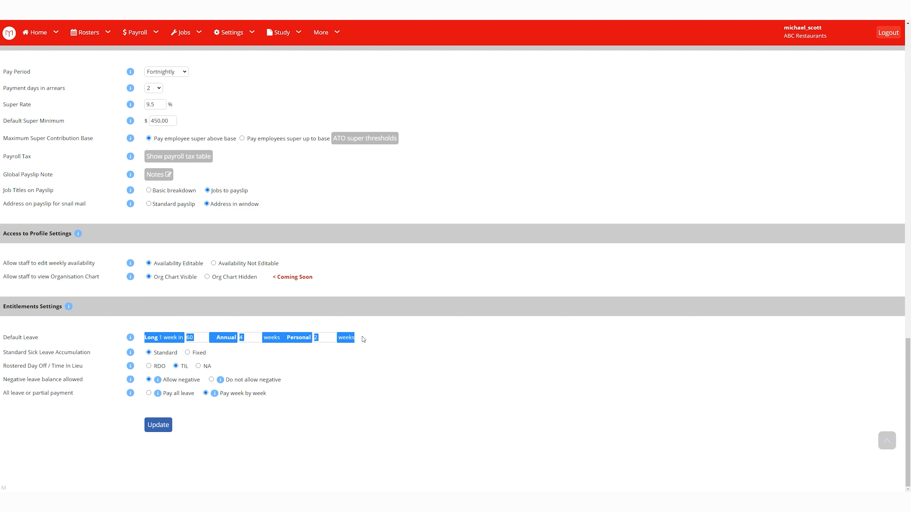
left_click(418, 351)
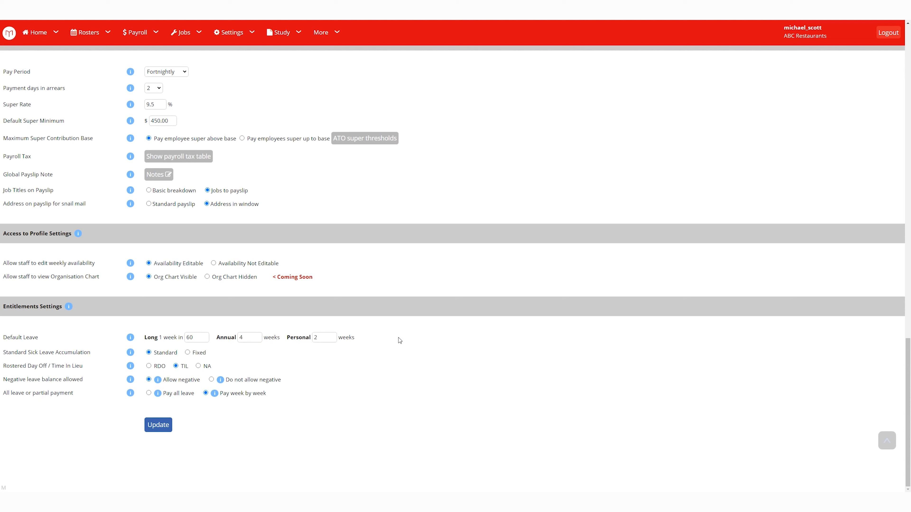
left_click(157, 428)
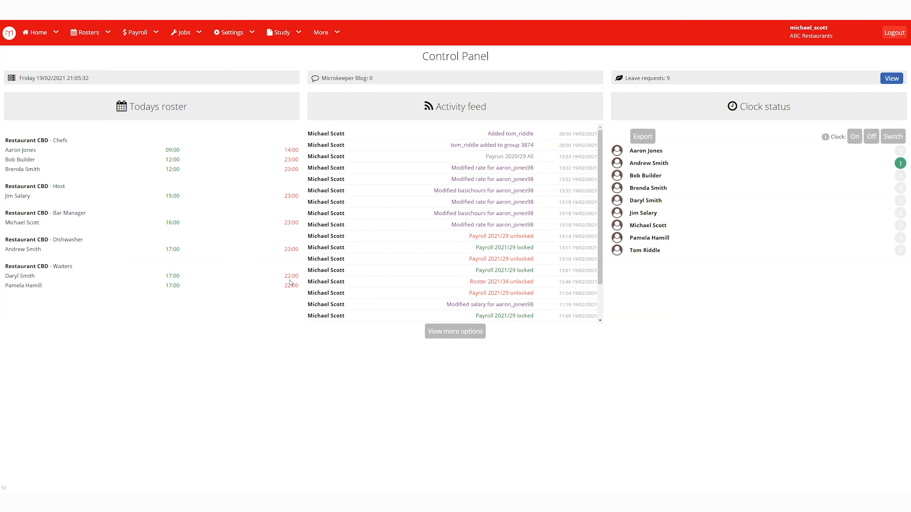
Go to Settings > Employees and choose Add New Employee.
left_click(244, 36)
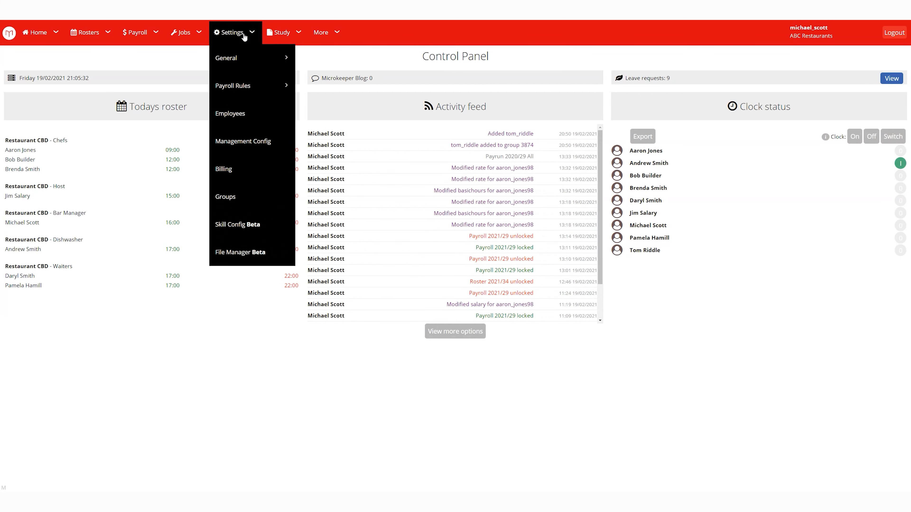
left_click(240, 115)
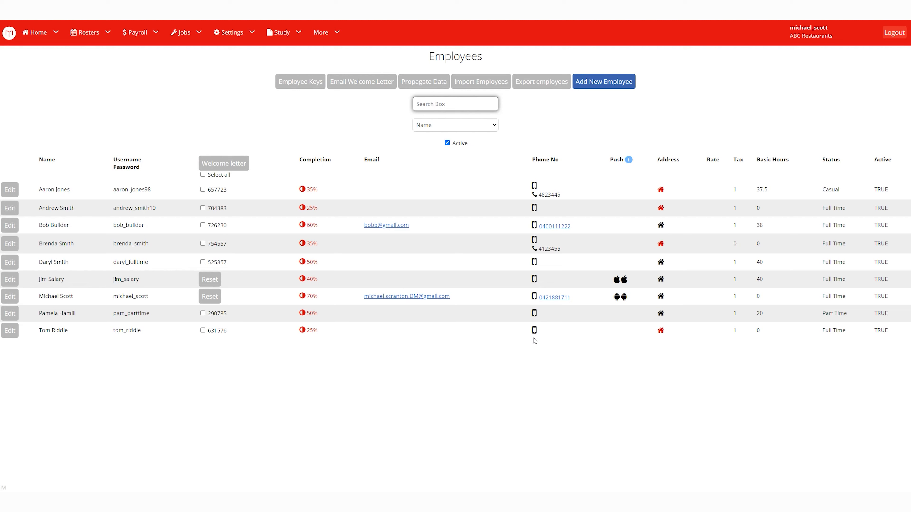
left_click(620, 85)
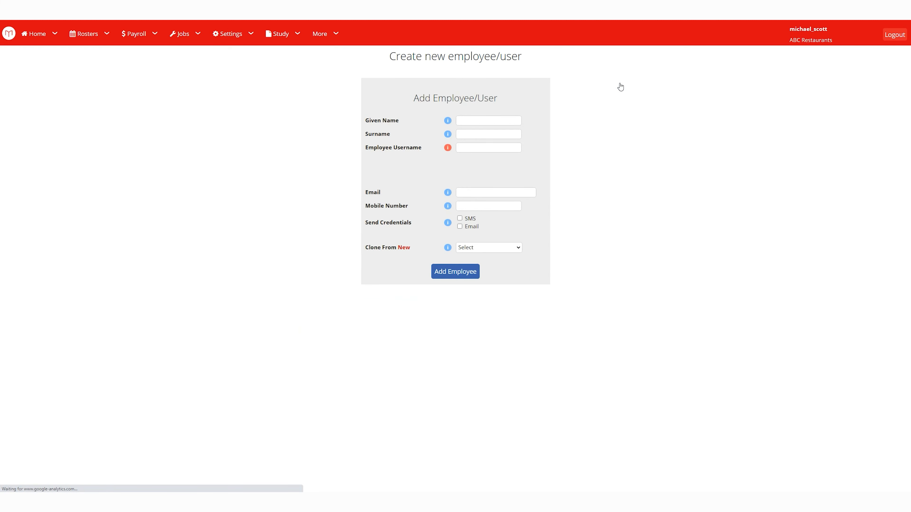
Enter the employee's given name, surname and username, adding an 's' when the username was taken.
left_click(498, 120)
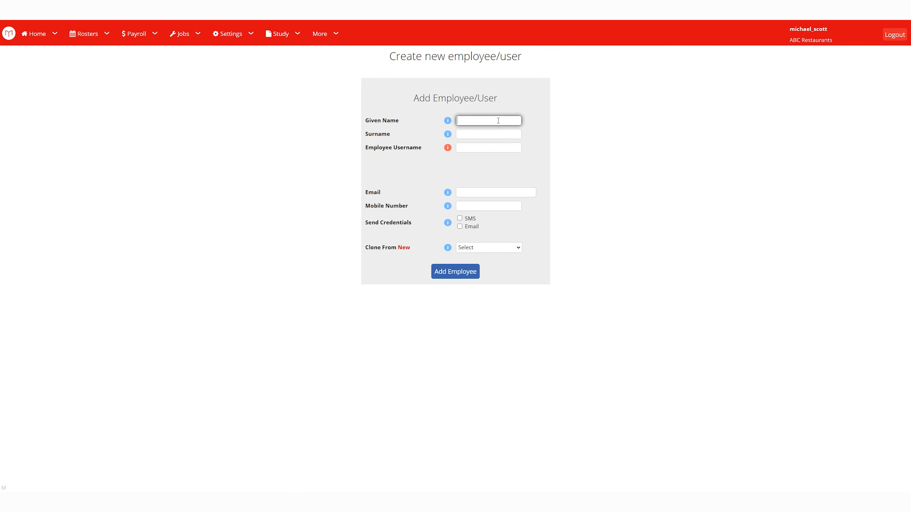
left_click(481, 136)
type("Riddle")
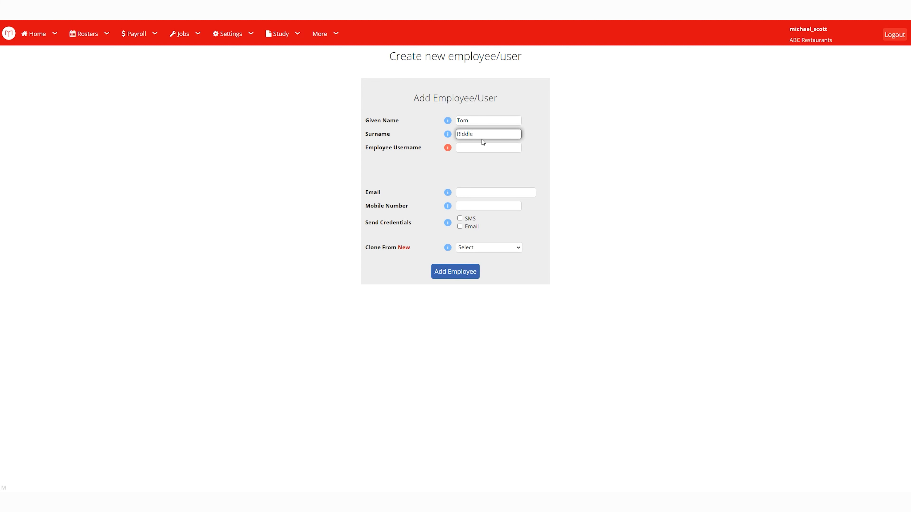
left_click(510, 148)
type("tom_riddle")
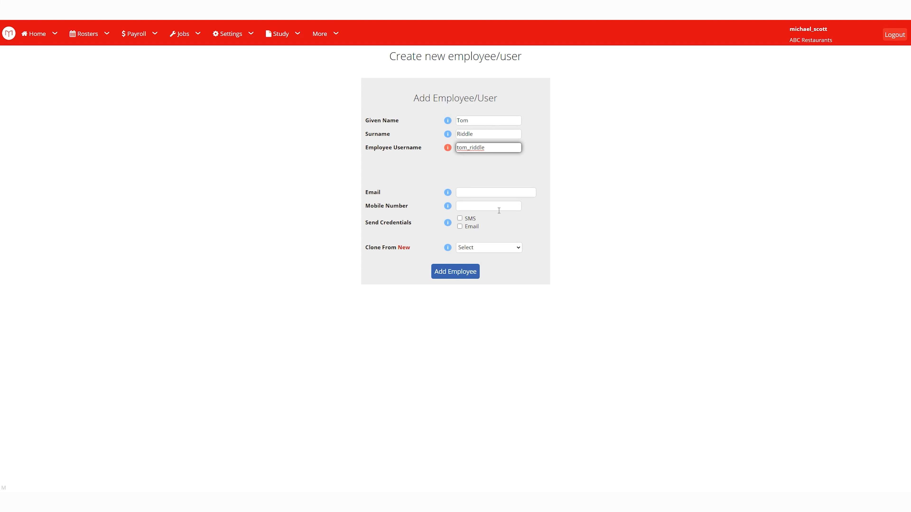
left_click(503, 193)
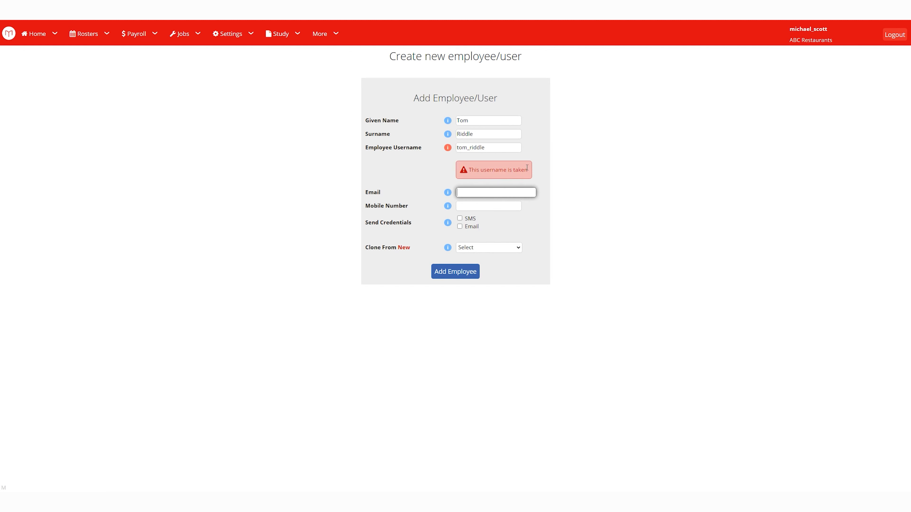
left_click(498, 147)
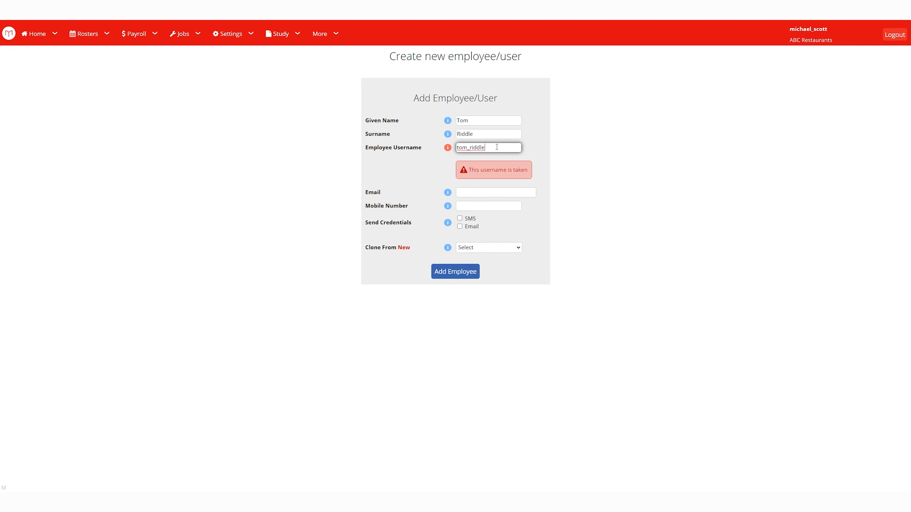
type("s")
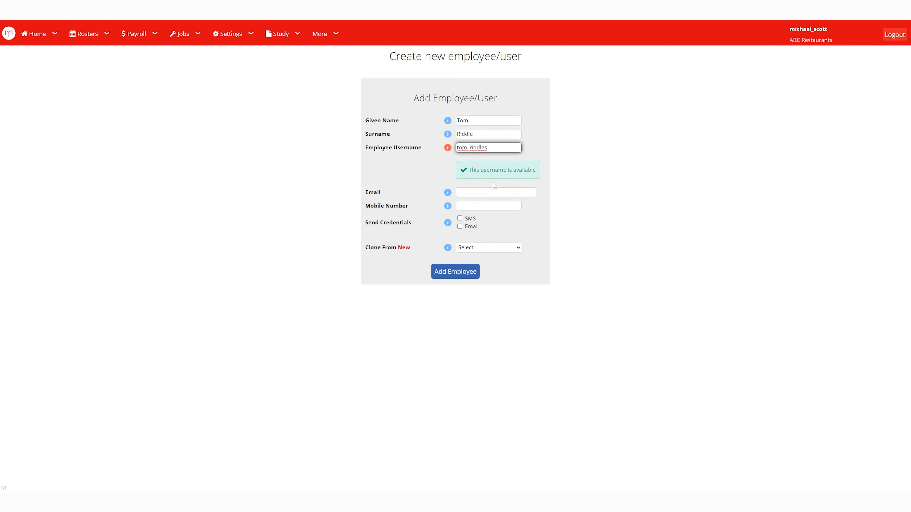
mouse_move(448, 197)
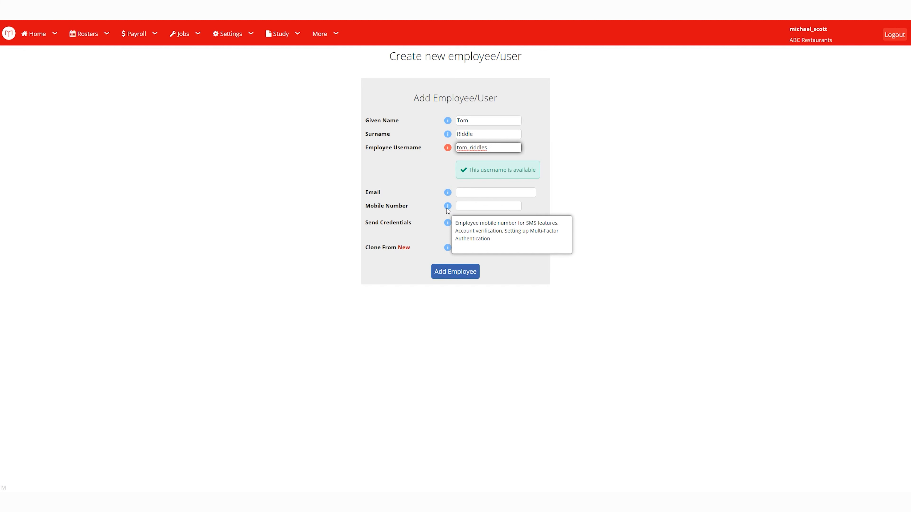
Leave the mobile number blank and Clone From on Select, then add the employee.
left_click(487, 208)
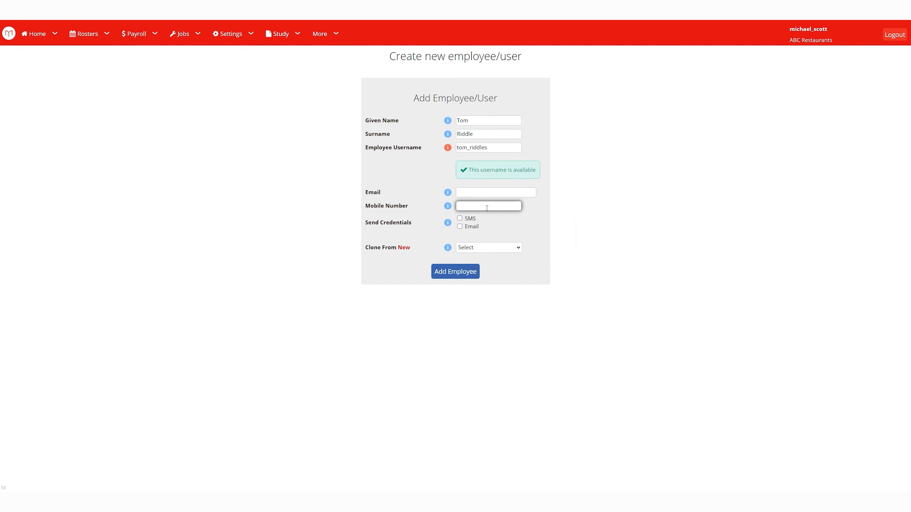
left_click(462, 242)
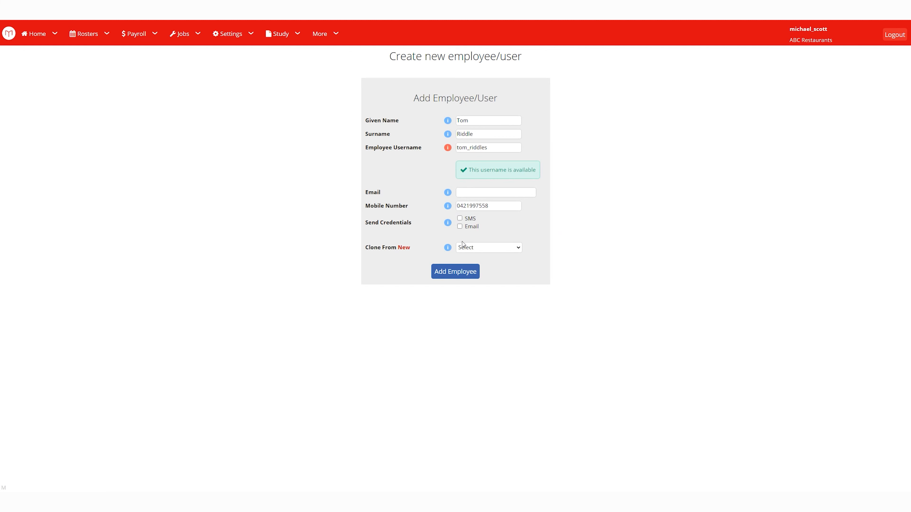
left_click(460, 219)
left_click_drag(493, 204, 445, 216)
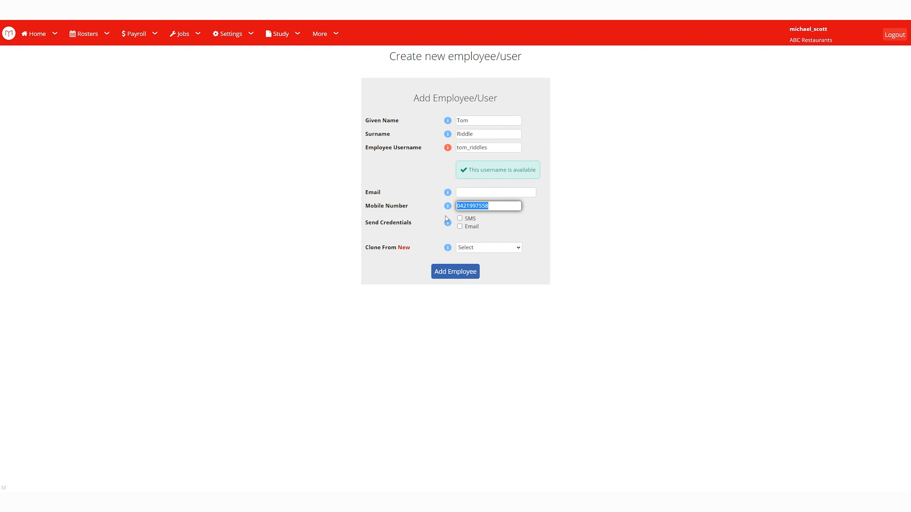
key("BackSpace")
left_click(466, 249)
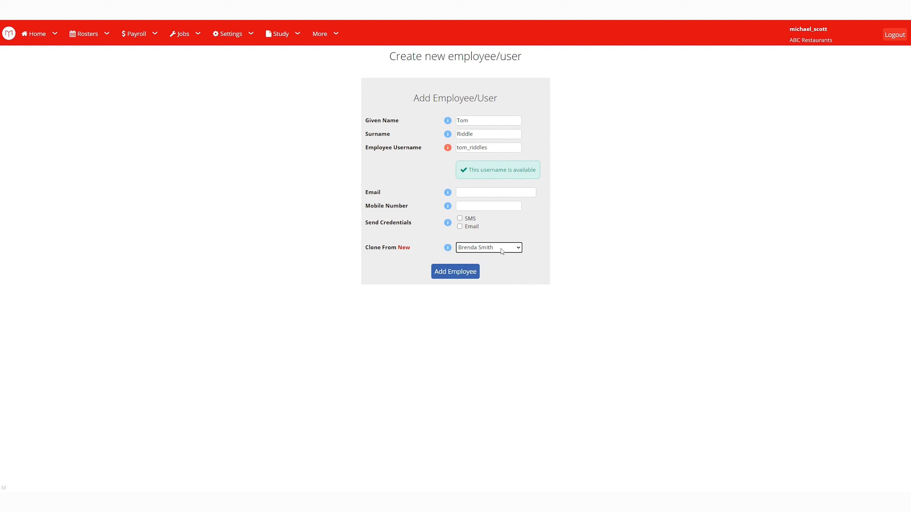
left_click(498, 258)
left_click(456, 274)
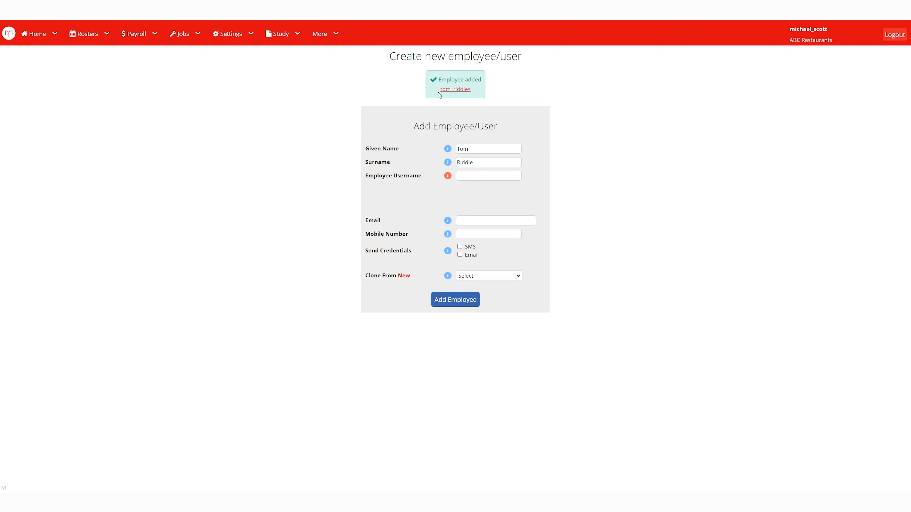
Check the new employee's username in the Employees list, then go to Import Employees.
mouse_move(244, 43)
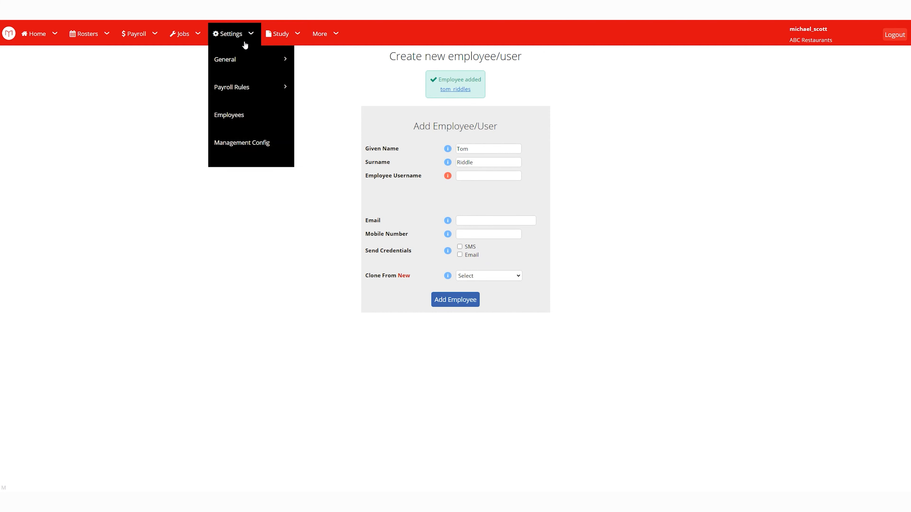
left_click(229, 127)
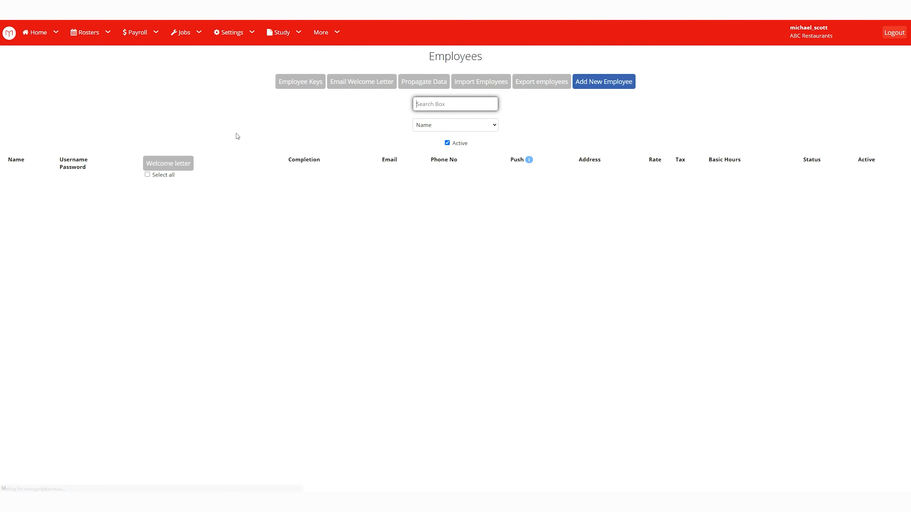
left_click_drag(145, 348, 115, 349)
left_click(131, 389)
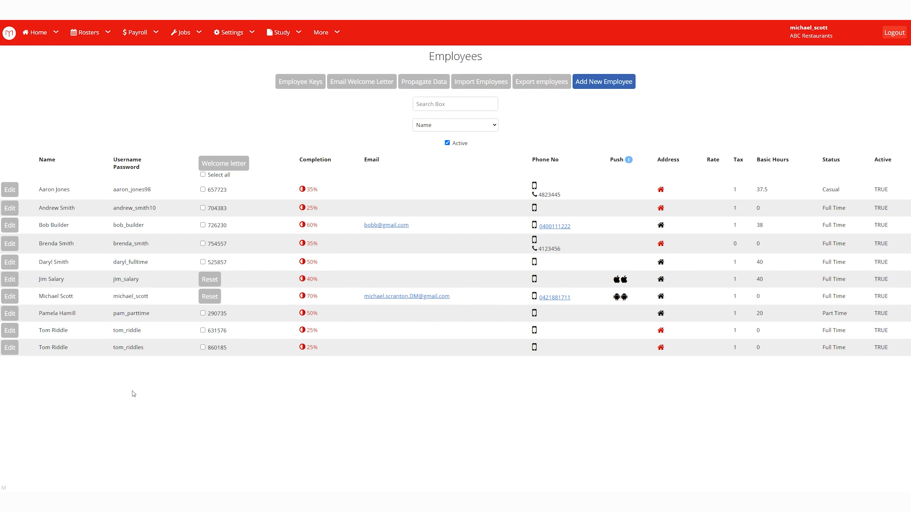
left_click(498, 86)
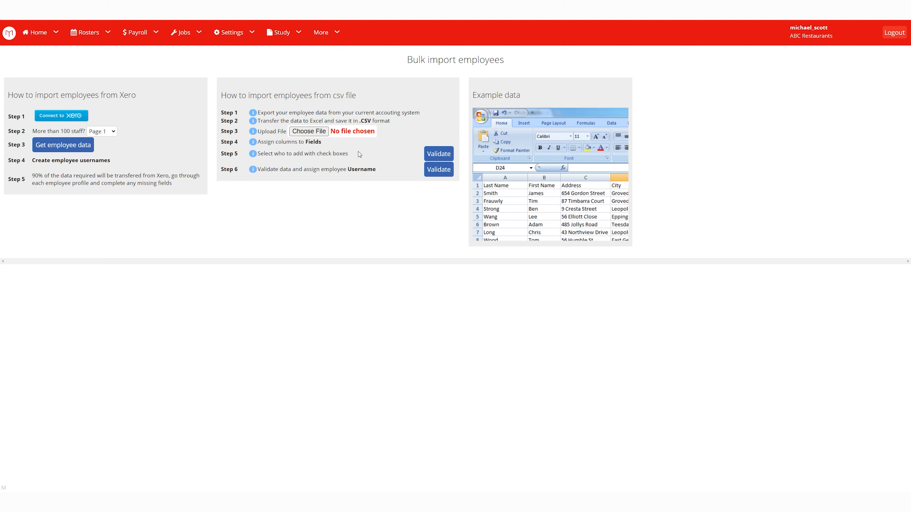
Return to Settings > Employees and edit the newest employee's profile.
mouse_move(241, 41)
left_click(237, 112)
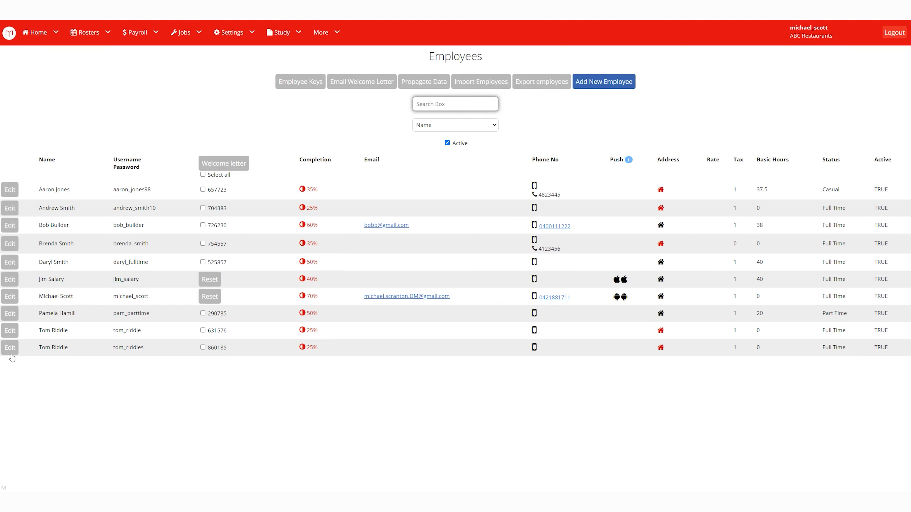
left_click(9, 347)
Append 's' to the employee's surname and enter their Employee ID.
left_click(610, 170)
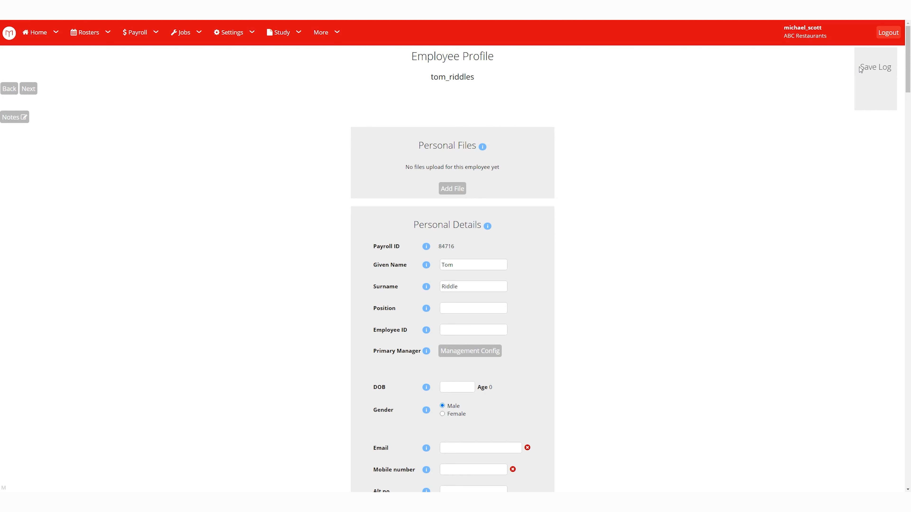
left_click_drag(859, 68, 895, 64)
left_click(754, 173)
scroll(606, 221, "down", 1)
left_click(466, 252)
type("s")
left_click(495, 294)
left_click(455, 297)
type("55487")
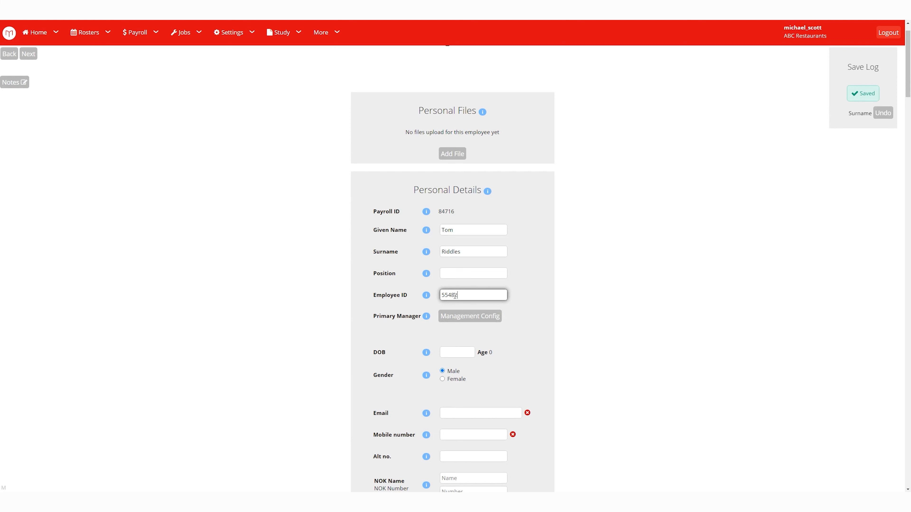
left_click(596, 302)
scroll(592, 297, "down", 1)
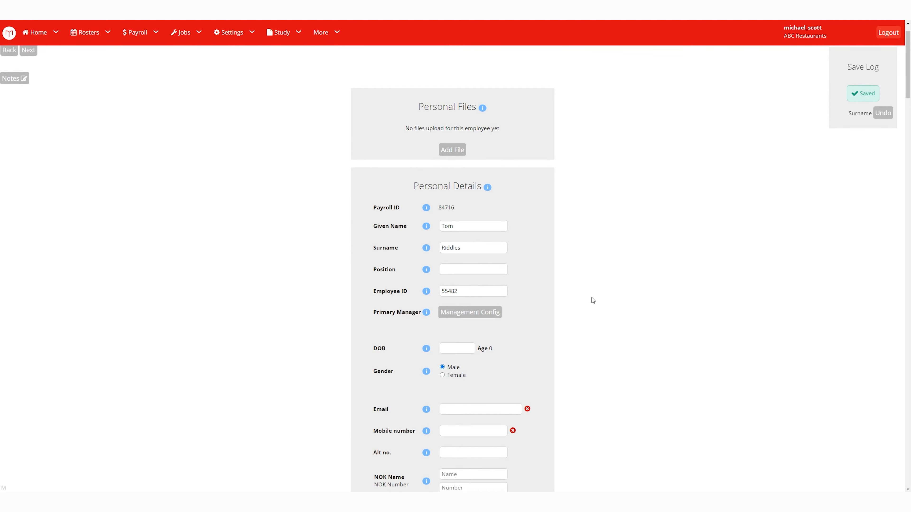
scroll(591, 299, "down", 3)
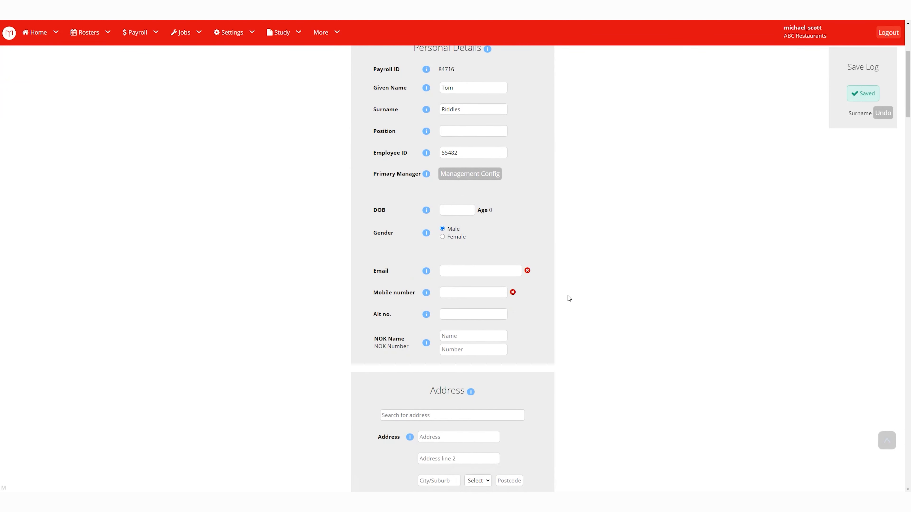
Search for the employee's home address and pick the matching suggestion to fill street, city and postcode.
scroll(473, 320, "down", 5)
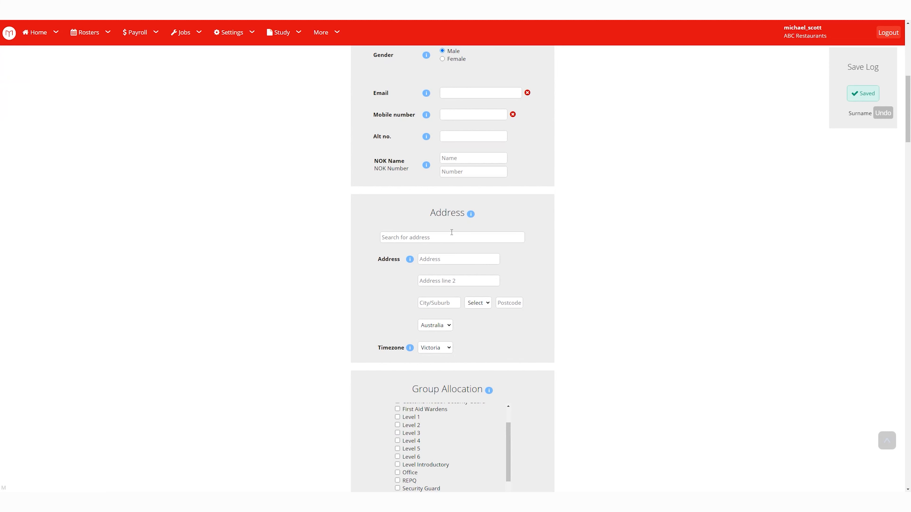
left_click(453, 235)
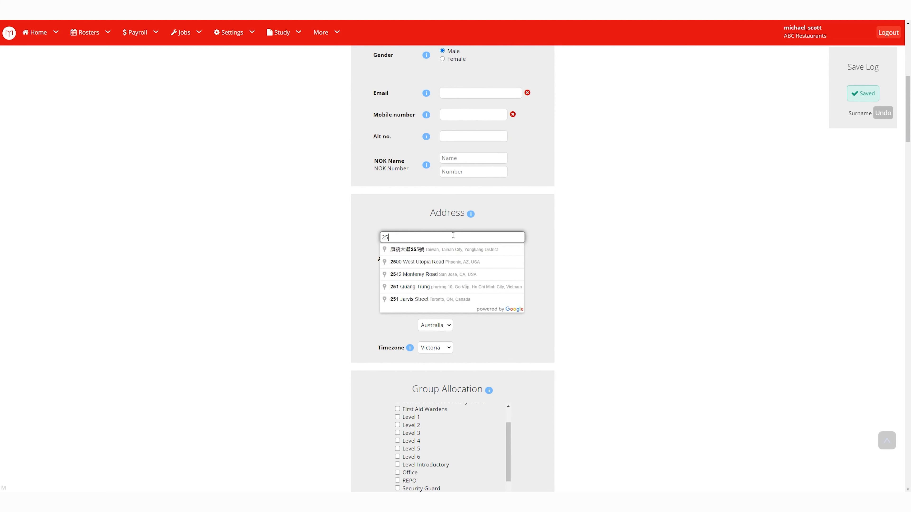
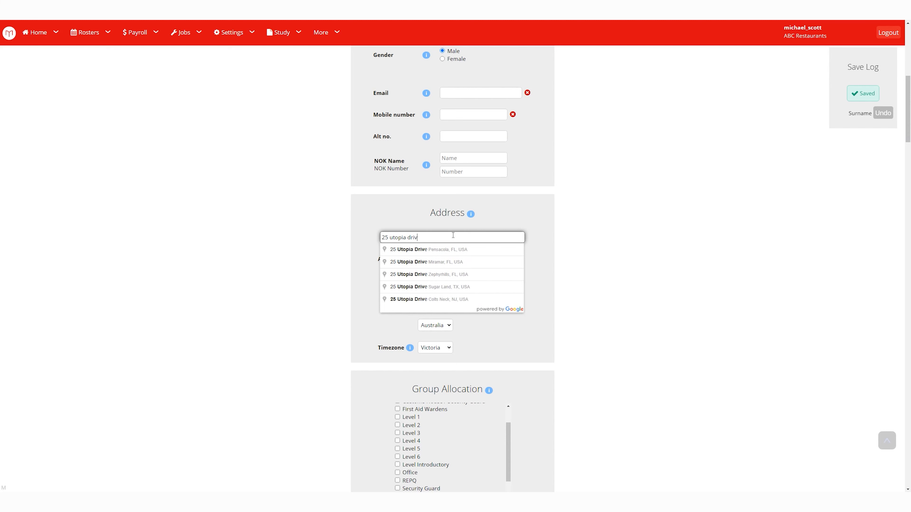
left_click(444, 287)
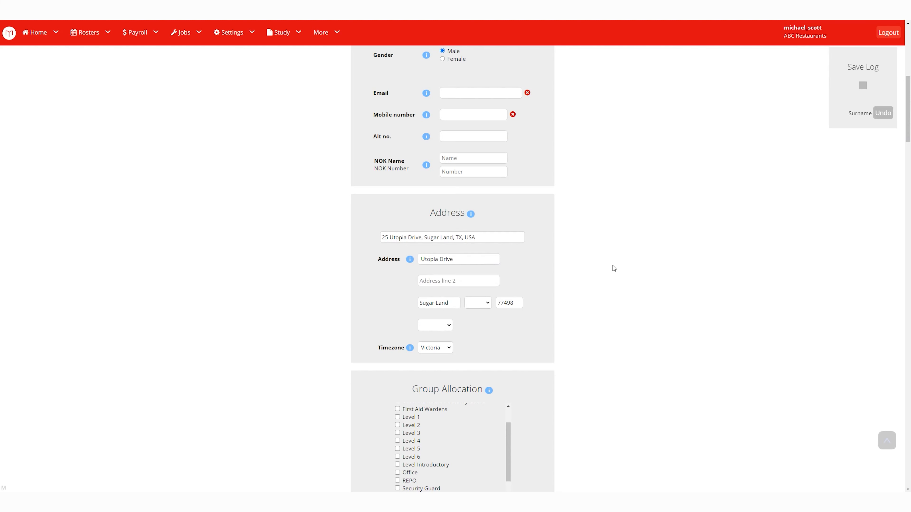
scroll(583, 262, "down", 3)
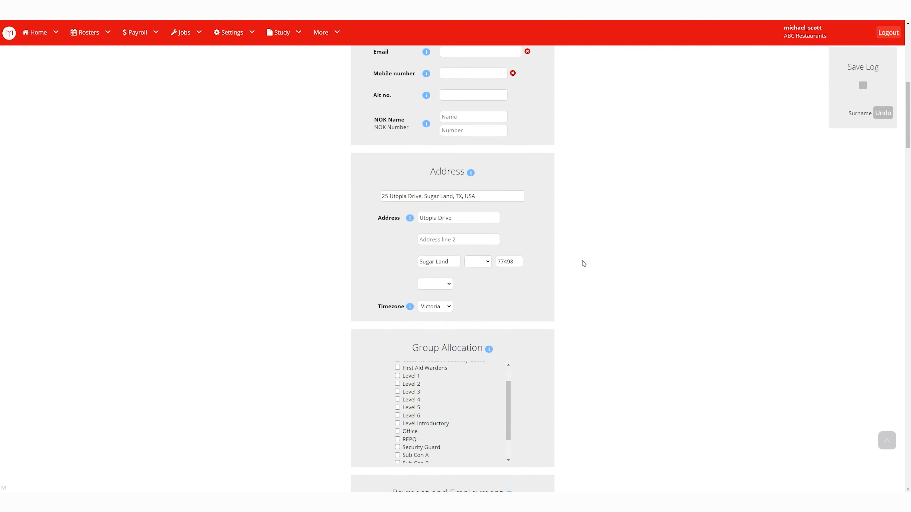
left_click_drag(508, 338, 510, 370)
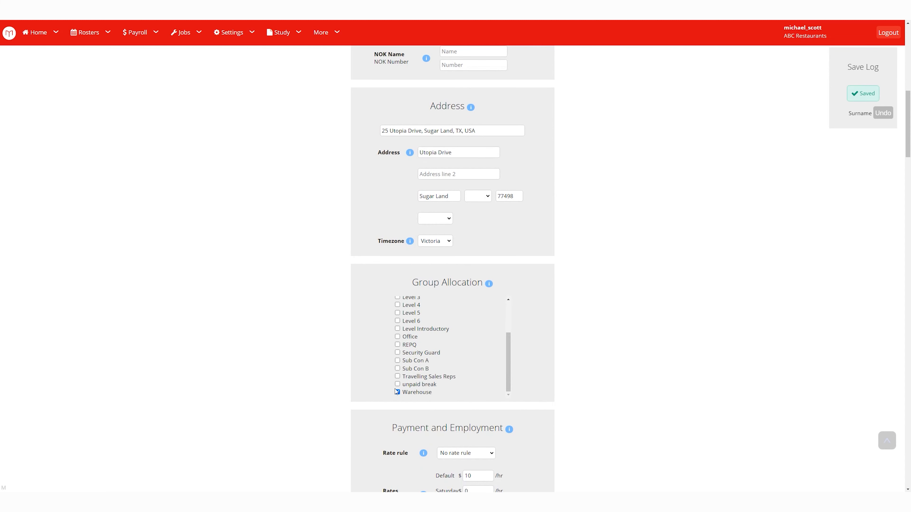
Leave the rate rule unset and set basic hours to 38.
scroll(620, 340, "down", 7)
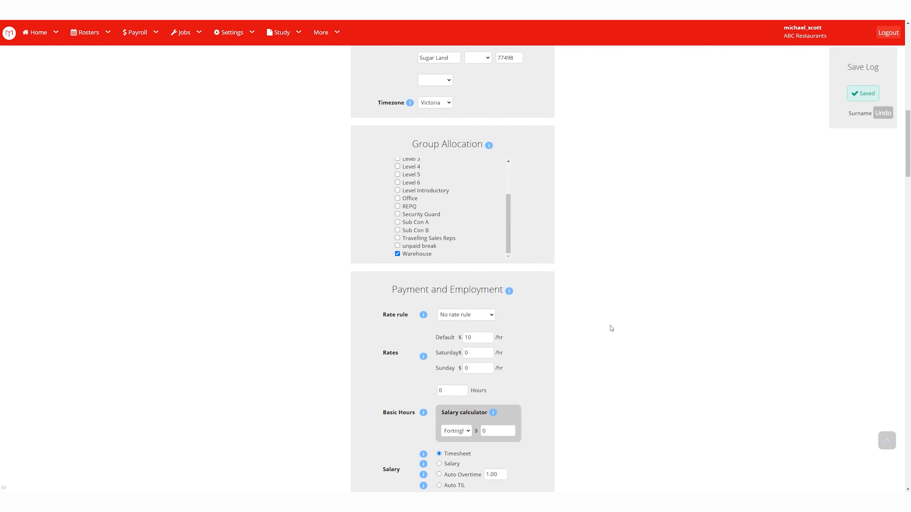
scroll(584, 287, "down", 1)
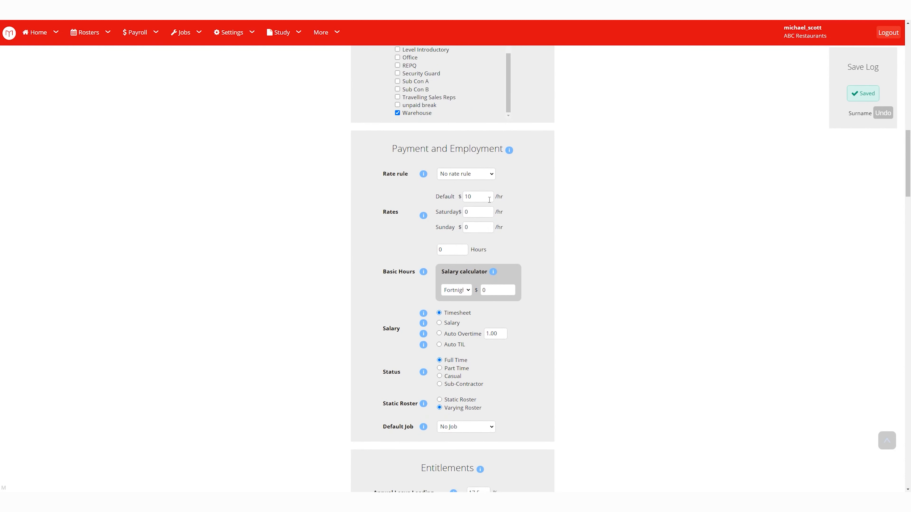
left_click(493, 171)
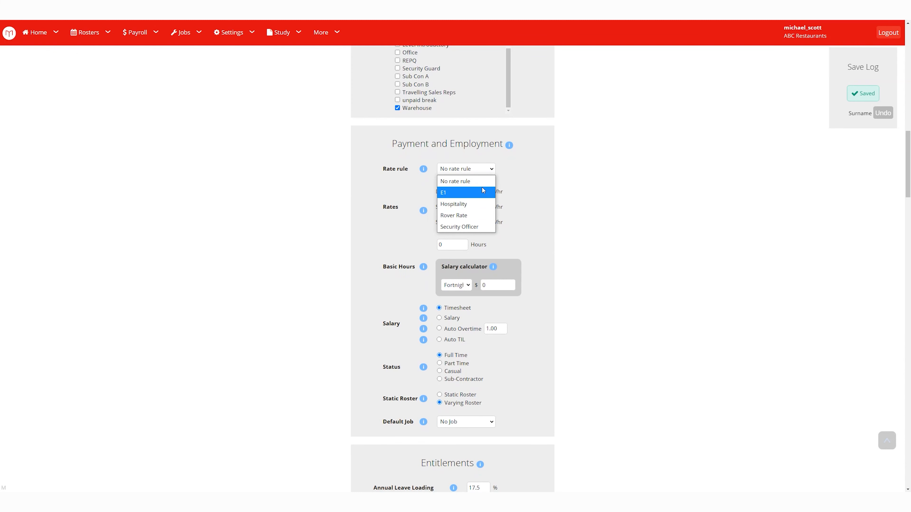
left_click(609, 148)
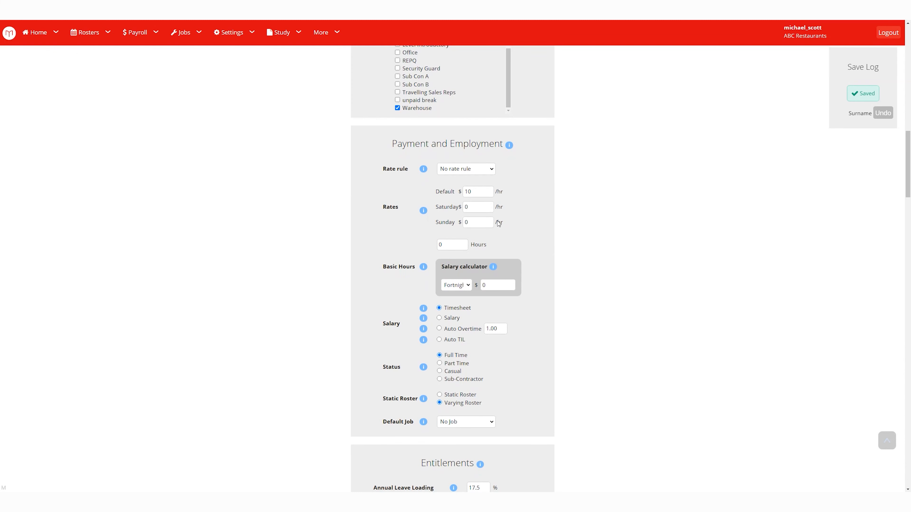
left_click(446, 245)
type("38")
left_click(569, 242)
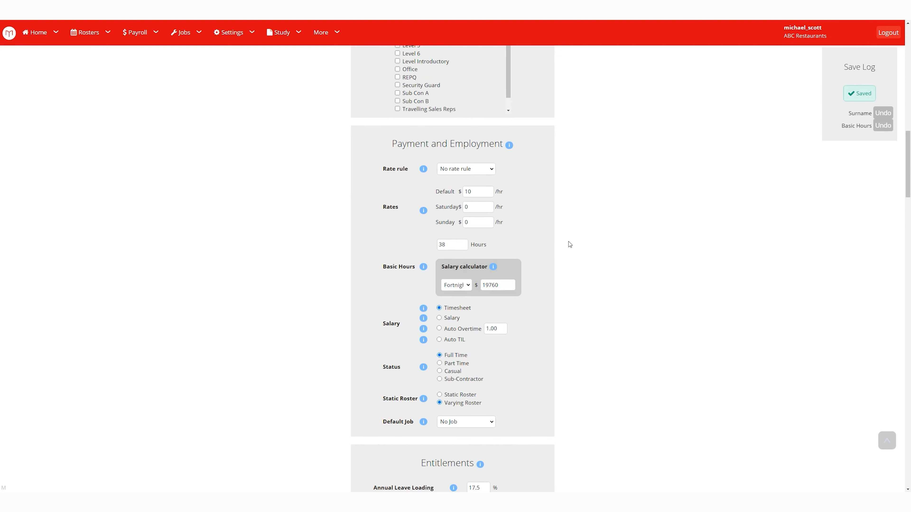
Set the default rate to $25/hr, giving a calculated salary of 49400.
left_click(475, 193)
type("25")
left_click(585, 214)
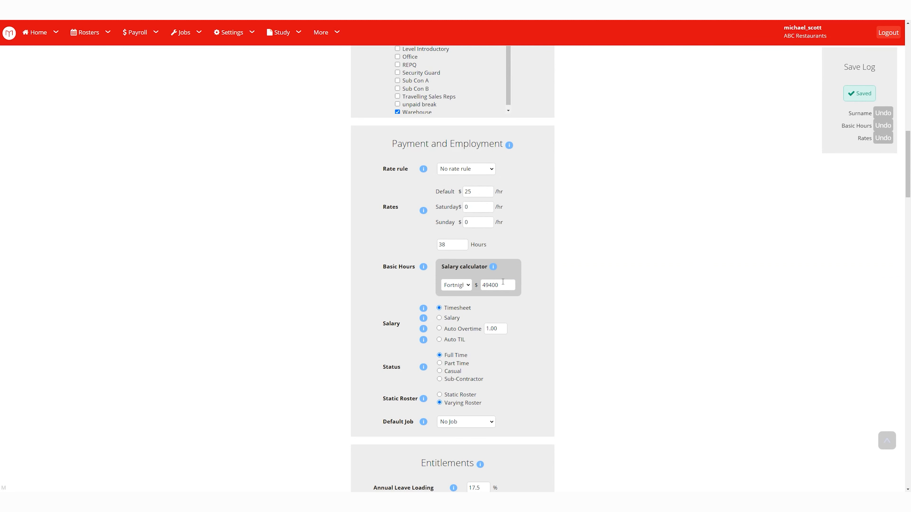
left_click_drag(502, 285, 481, 285)
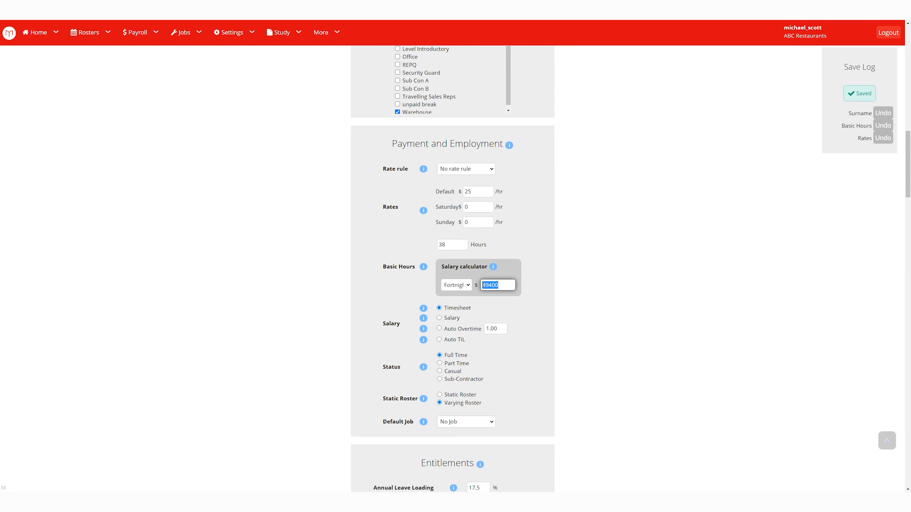
mouse_move(494, 268)
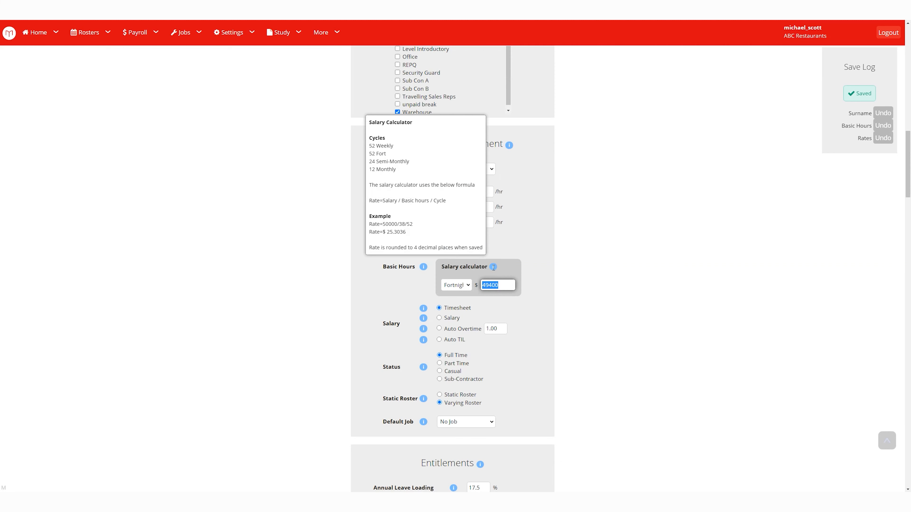
left_click(554, 289)
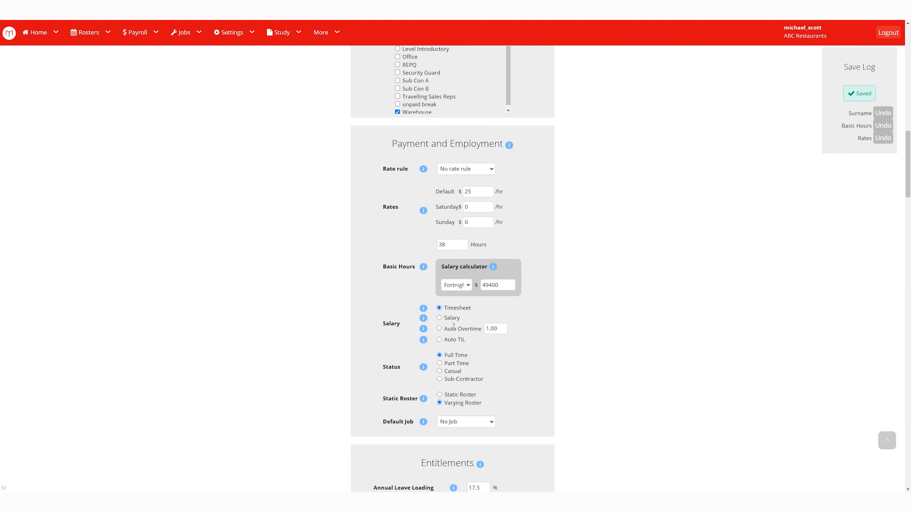
left_click_drag(446, 309, 483, 308)
left_click(516, 258)
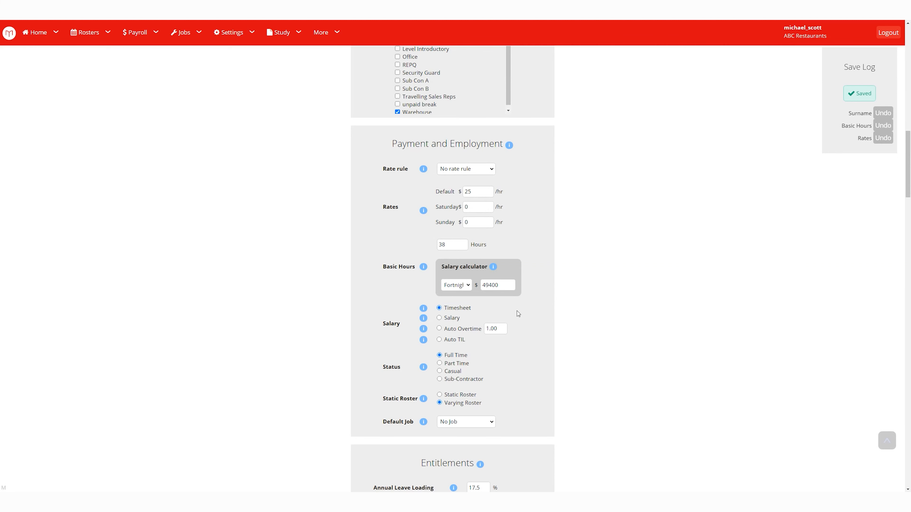
Switch the pay type to Salary and change the auto overtime rate from 1.00 to 1.5.
left_click(438, 318)
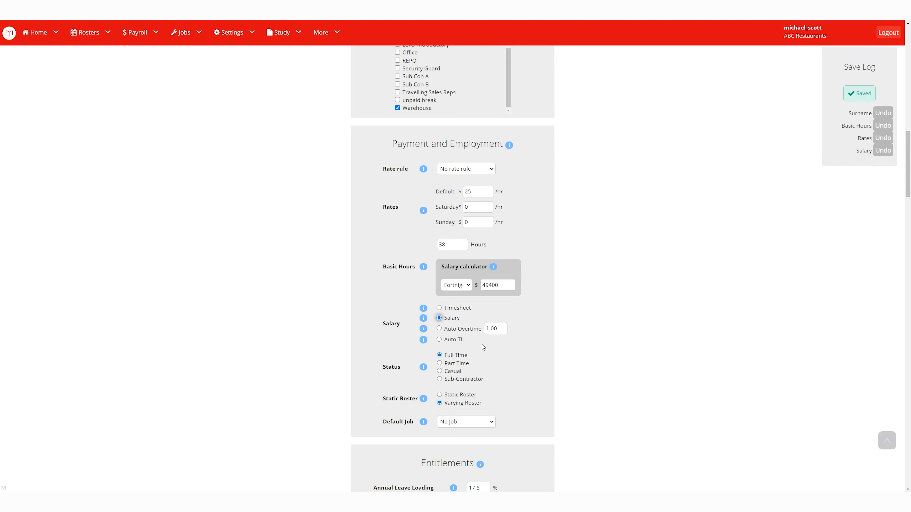
left_click_drag(444, 318, 463, 319)
left_click_drag(445, 329, 482, 329)
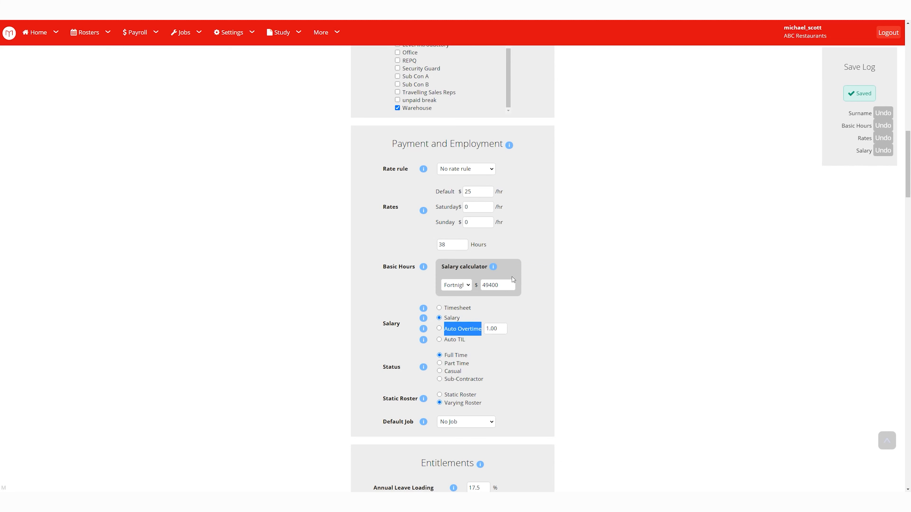
left_click_drag(451, 245, 437, 245)
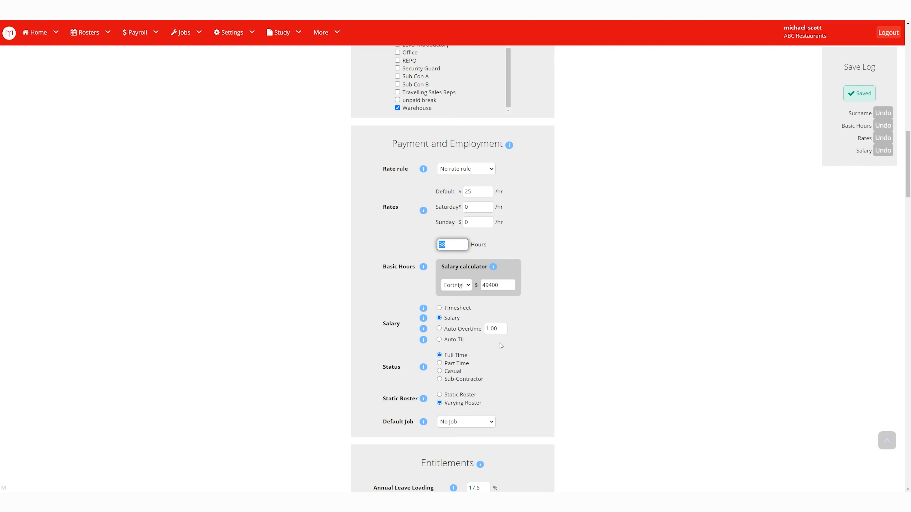
left_click(503, 329)
left_click_drag(503, 328, 491, 330)
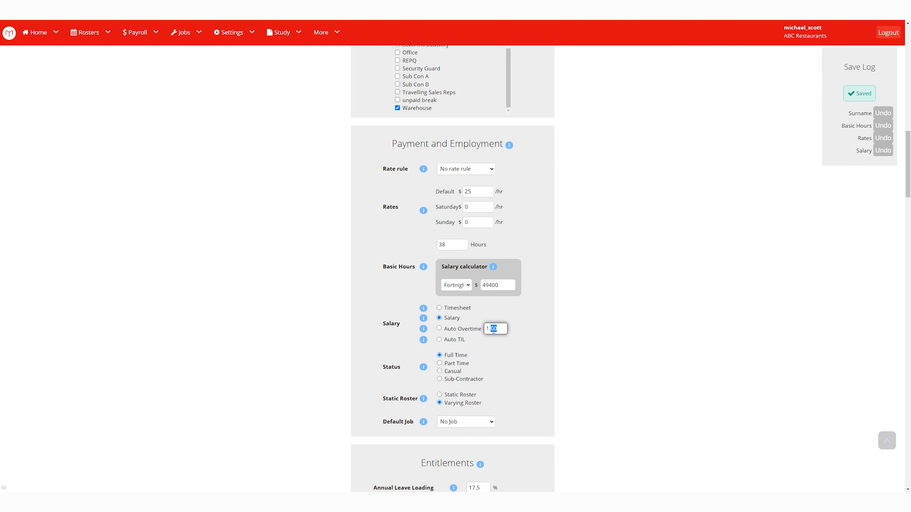
type("5")
left_click(533, 327)
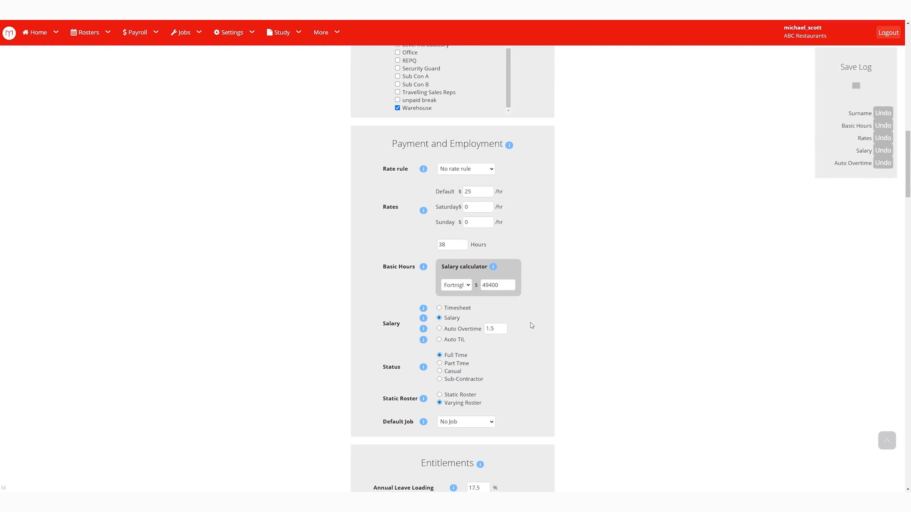
Choose Auto TIL as the salary handling option, keeping overtime at 1.50.
left_click(440, 329)
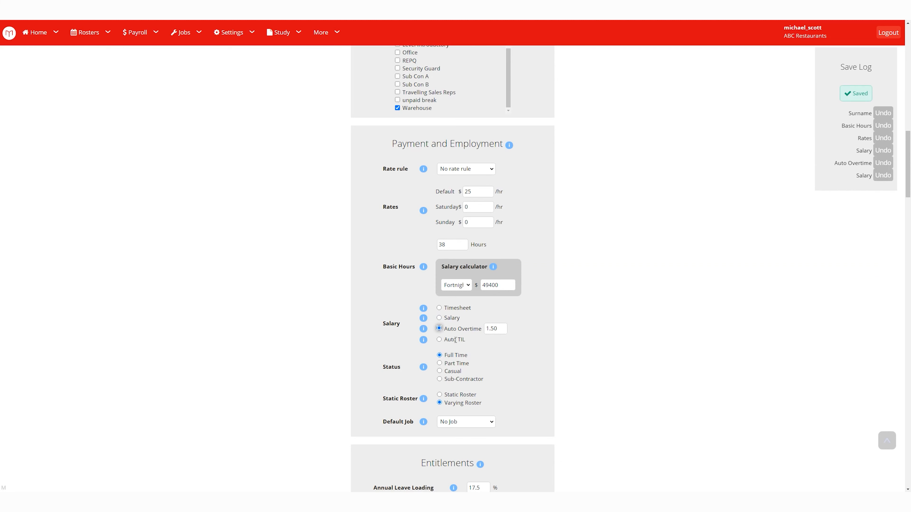
left_click(449, 246)
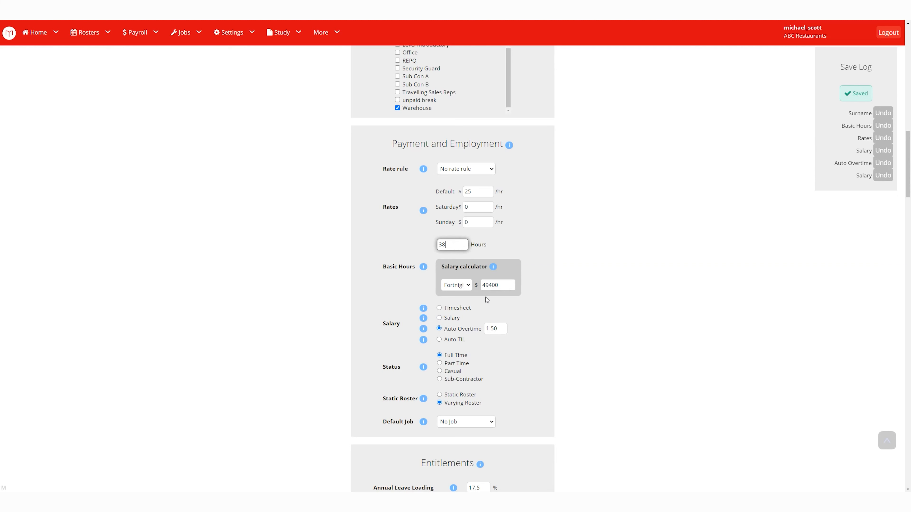
left_click(497, 328)
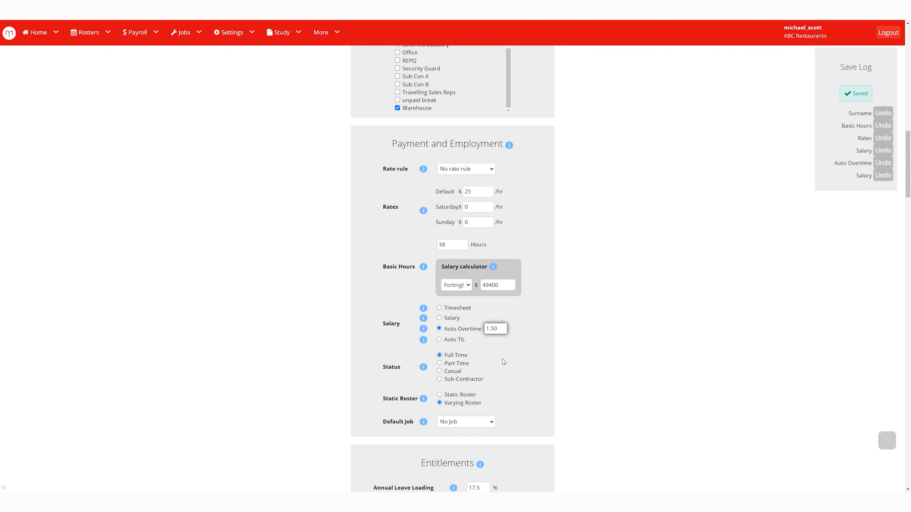
left_click(442, 340)
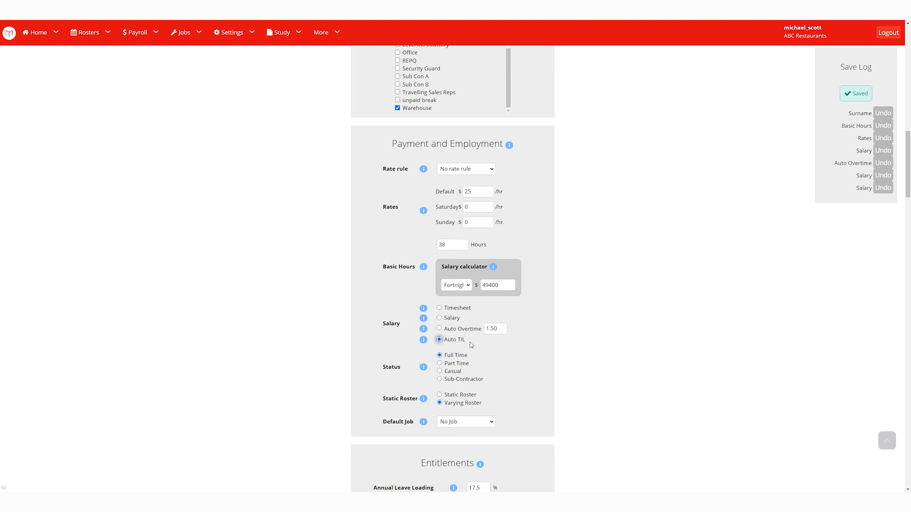
left_click_drag(472, 345, 462, 342)
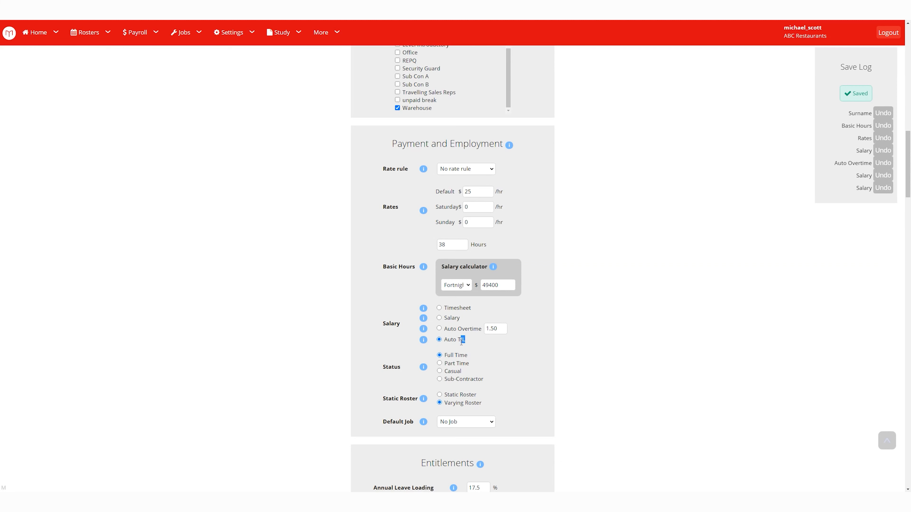
left_click(508, 355)
Set the roster type to Static Roster, then back to Varying Roster.
left_click(463, 247)
left_click(532, 351)
scroll(532, 351, "down", 2)
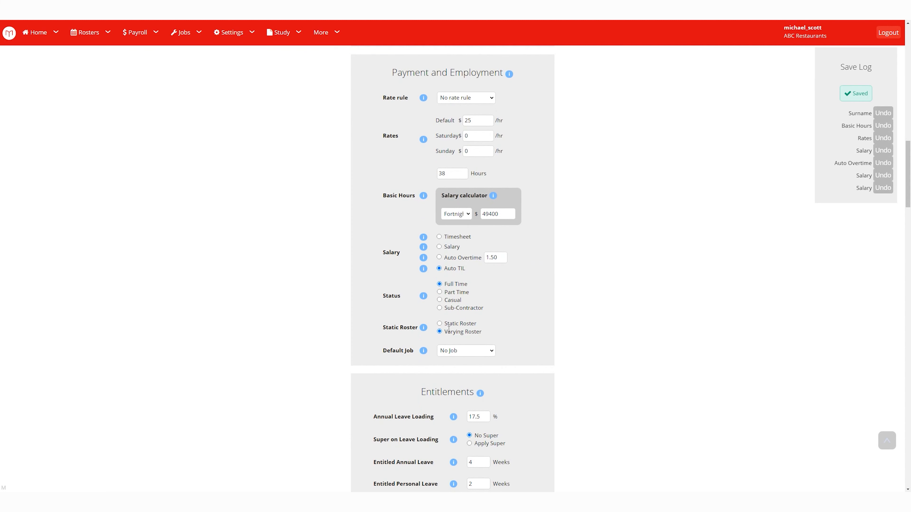
left_click(440, 324)
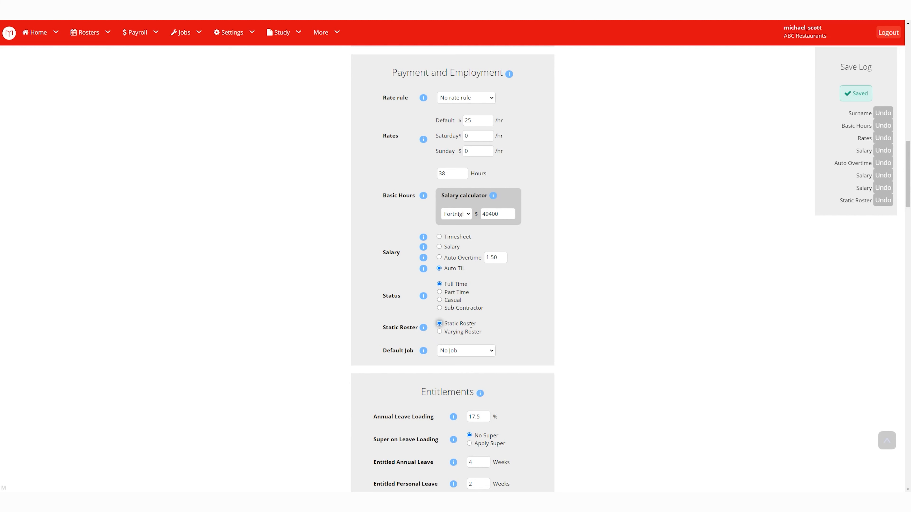
left_click_drag(475, 324, 447, 324)
left_click(519, 336)
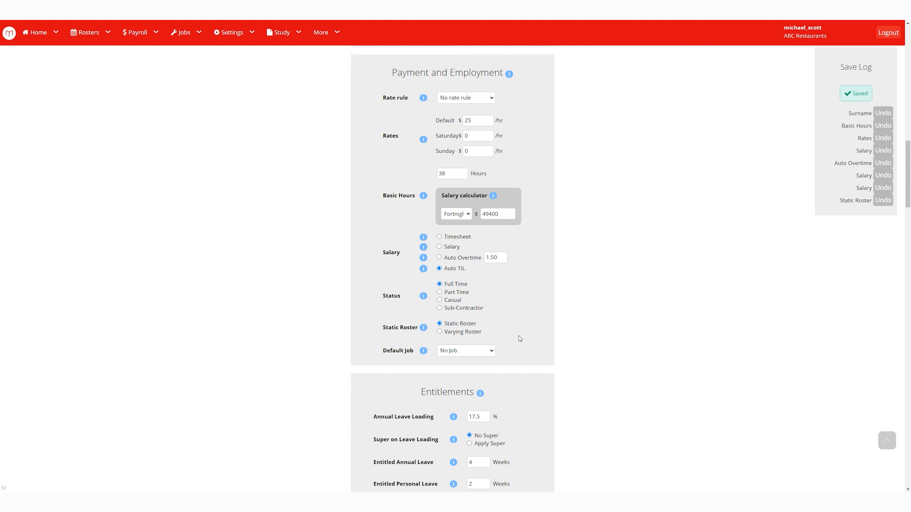
left_click(443, 334)
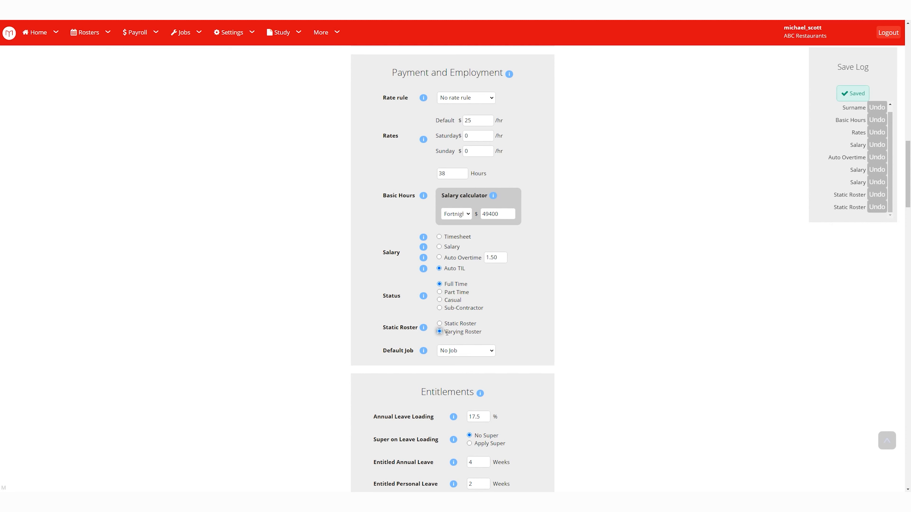
left_click_drag(447, 333, 483, 332)
left_click(505, 331)
Make Cleaner the employee's default job.
left_click(489, 350)
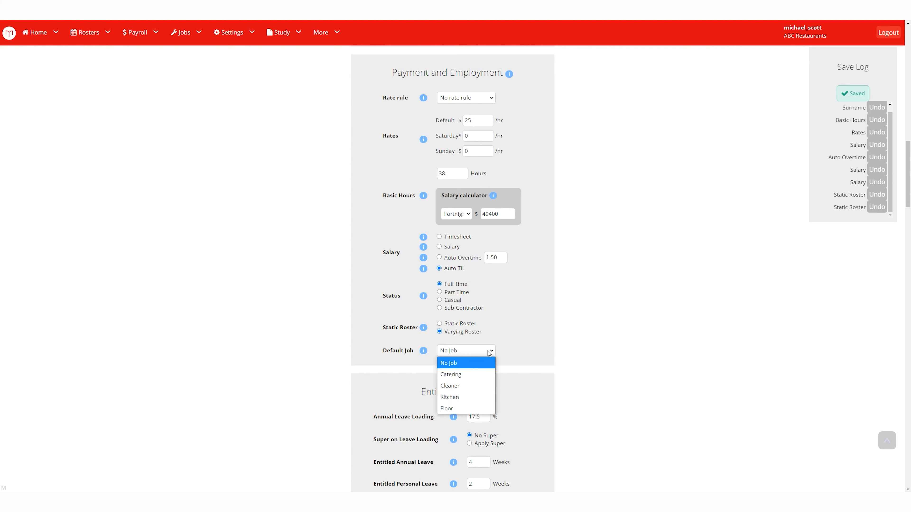
left_click(465, 390)
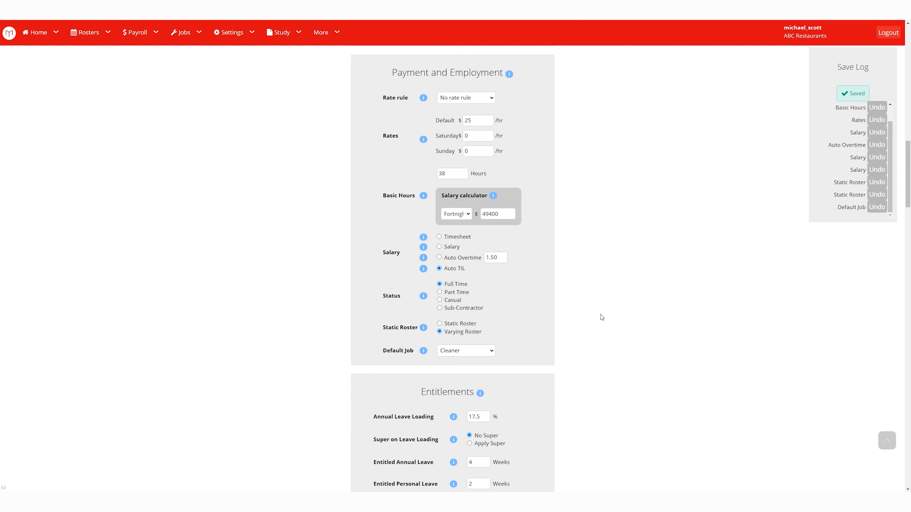
scroll(594, 321, "down", 5)
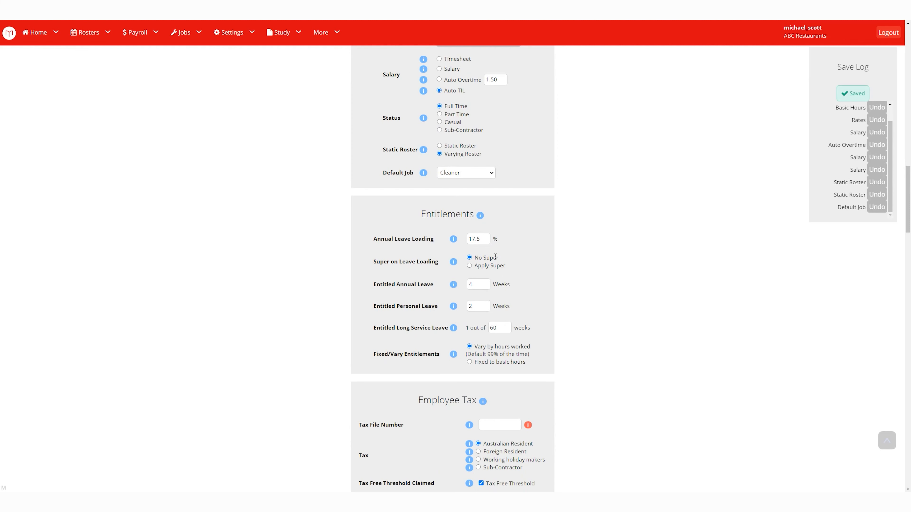
Change the annual leave loading from 17.5% to 15%.
left_click_drag(485, 240, 453, 245)
type("15")
left_click(557, 246)
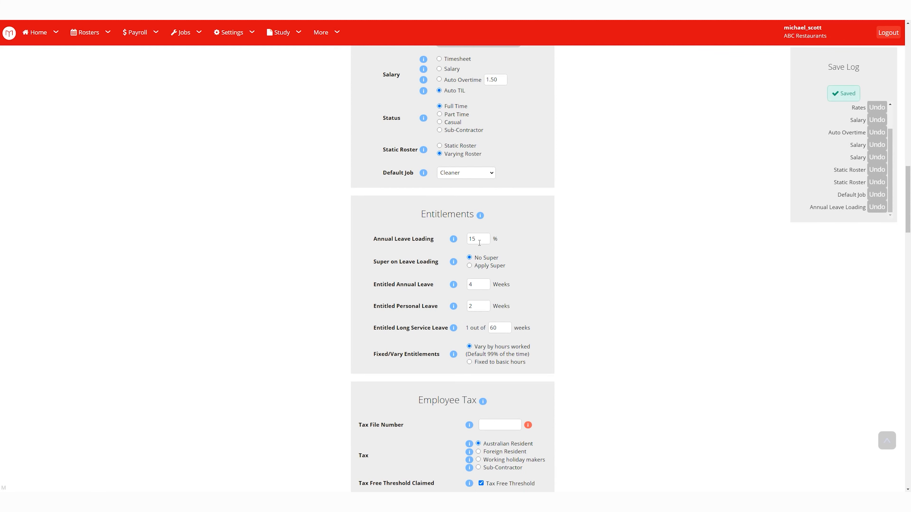
left_click_drag(479, 242, 459, 249)
scroll(530, 312, "down", 2)
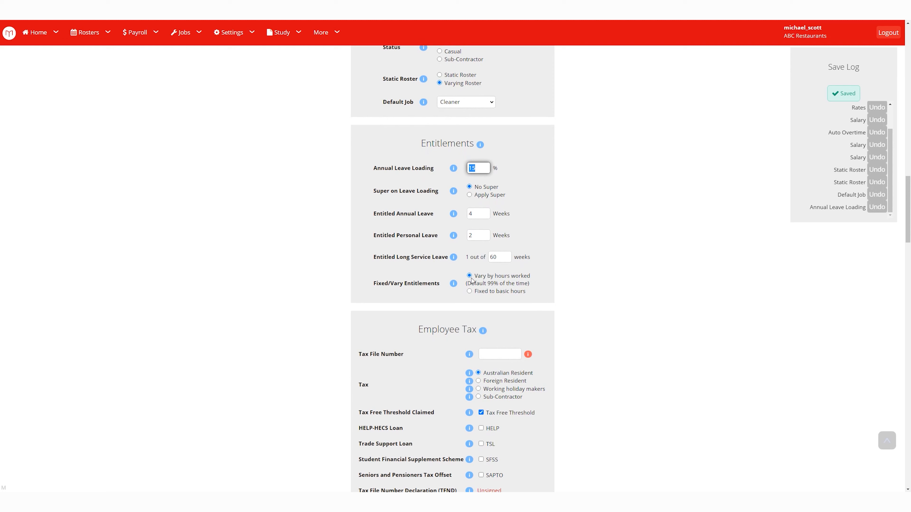
Fix leave entitlements to basic hours and scroll down to Employee Tax.
left_click_drag(477, 277, 527, 276)
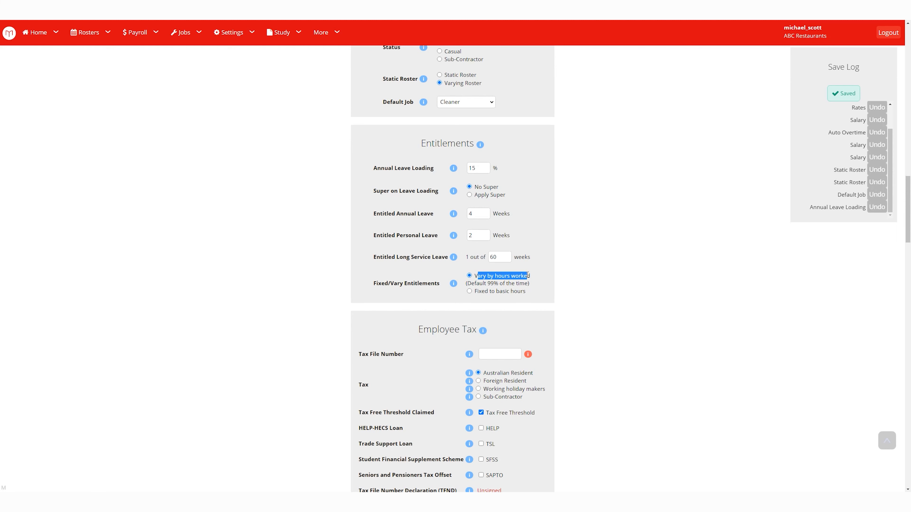
left_click(469, 292)
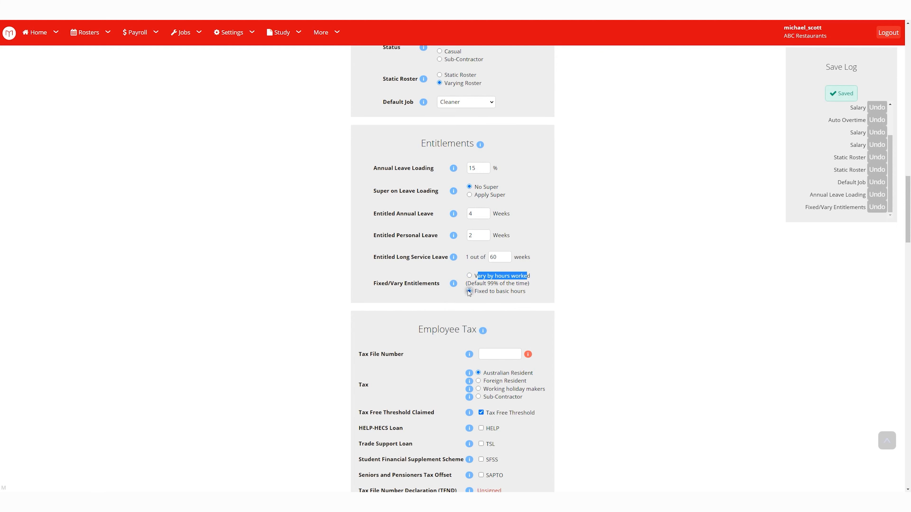
left_click(478, 292)
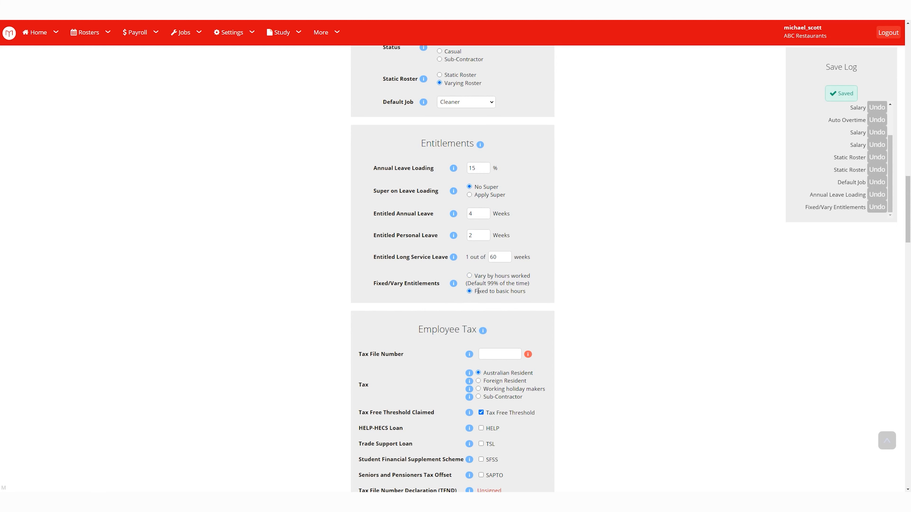
left_click_drag(478, 292, 527, 292)
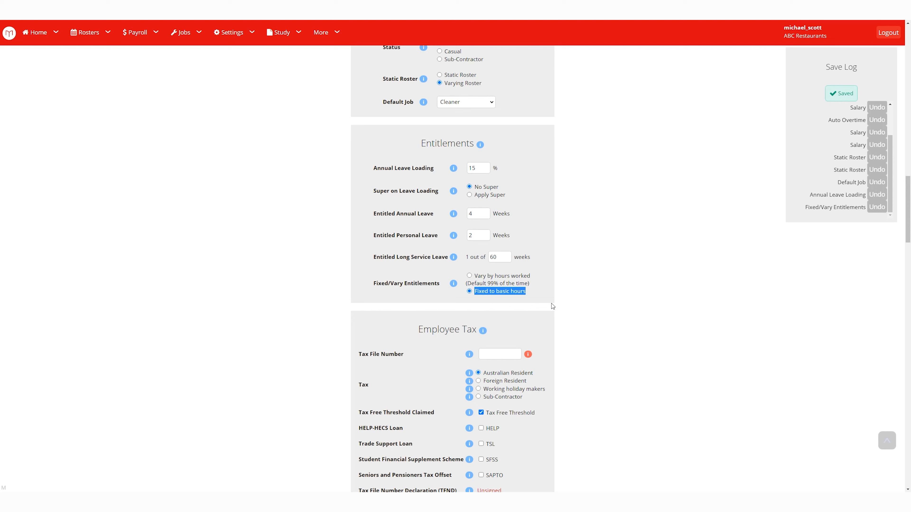
scroll(551, 311, "down", 4)
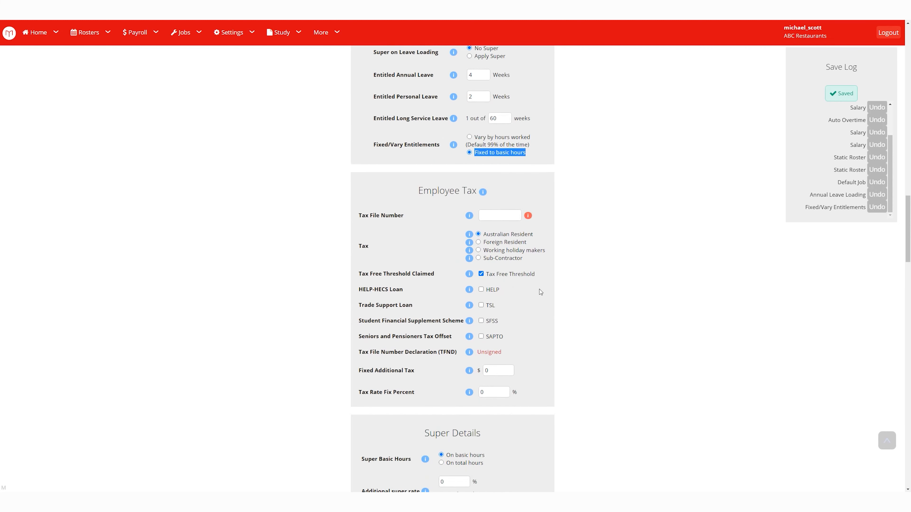
mouse_move(528, 214)
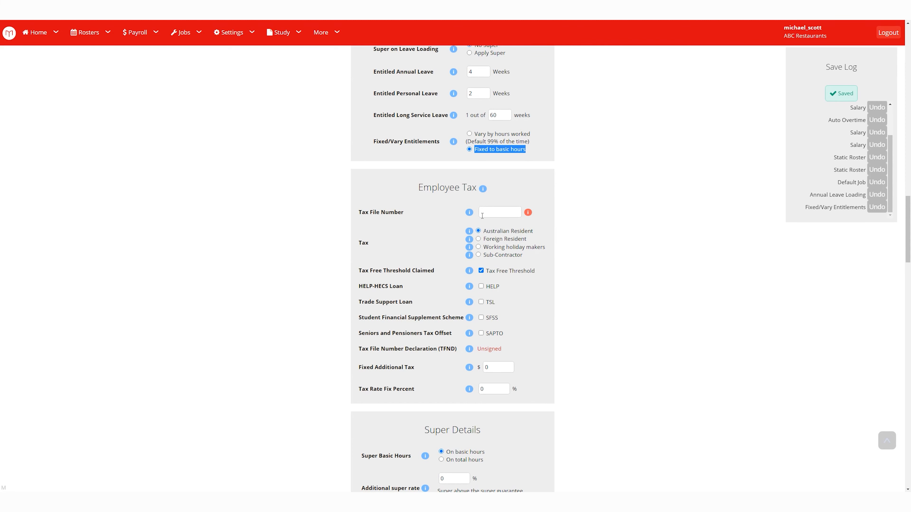
left_click(503, 210)
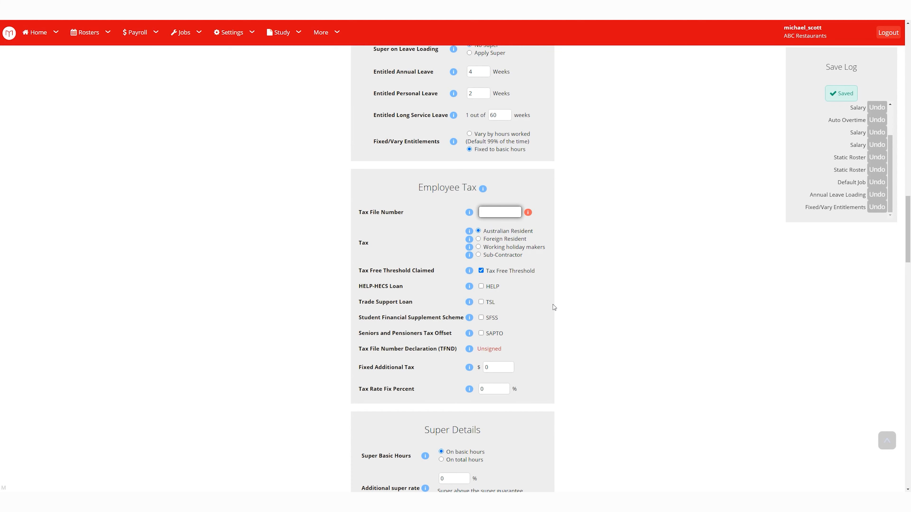
scroll(553, 305, "down", 5)
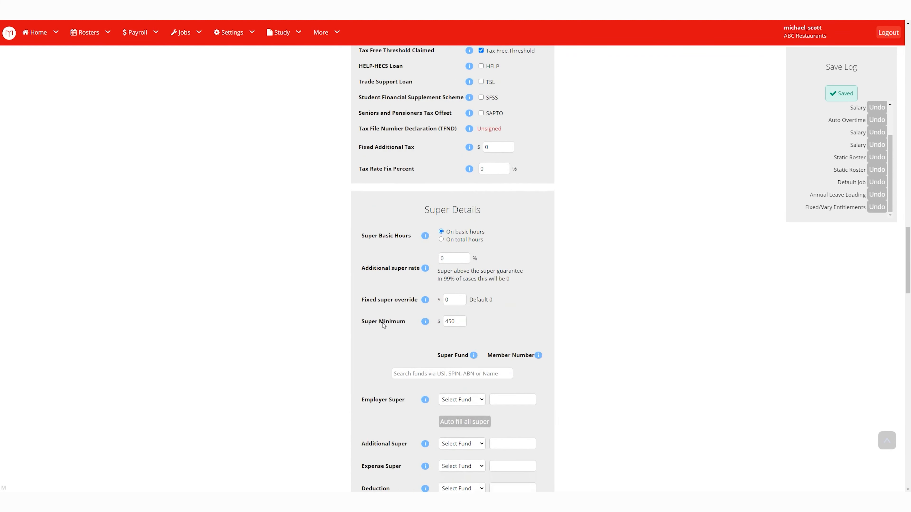
Base super on total hours, then switch it back to basic hours.
scroll(383, 325, "down", 2)
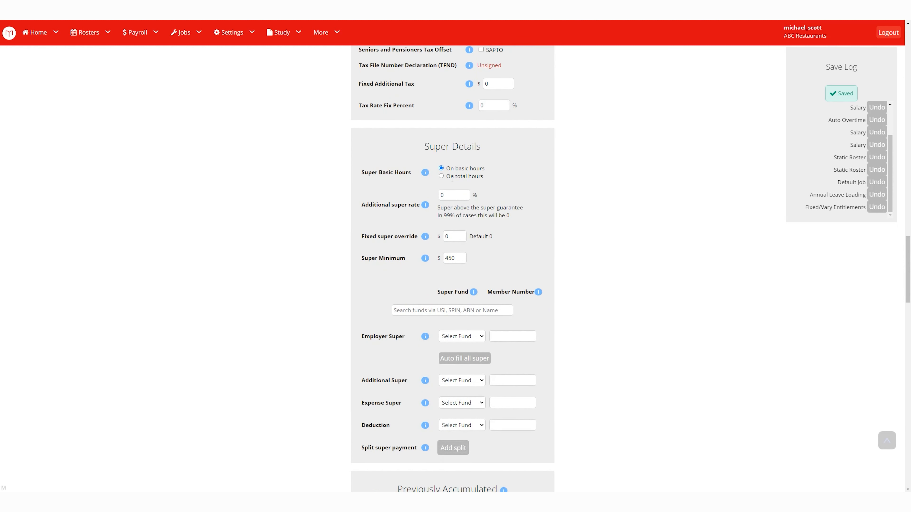
left_click(441, 177)
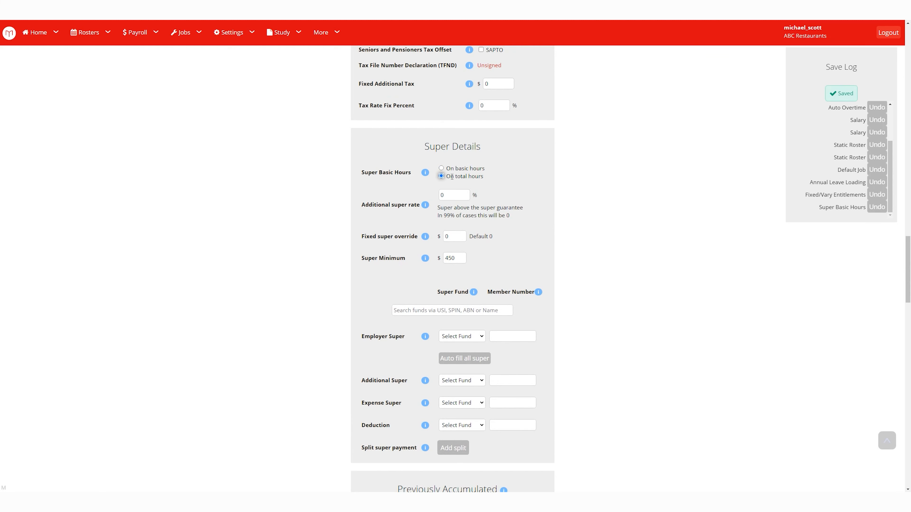
left_click_drag(447, 177, 491, 178)
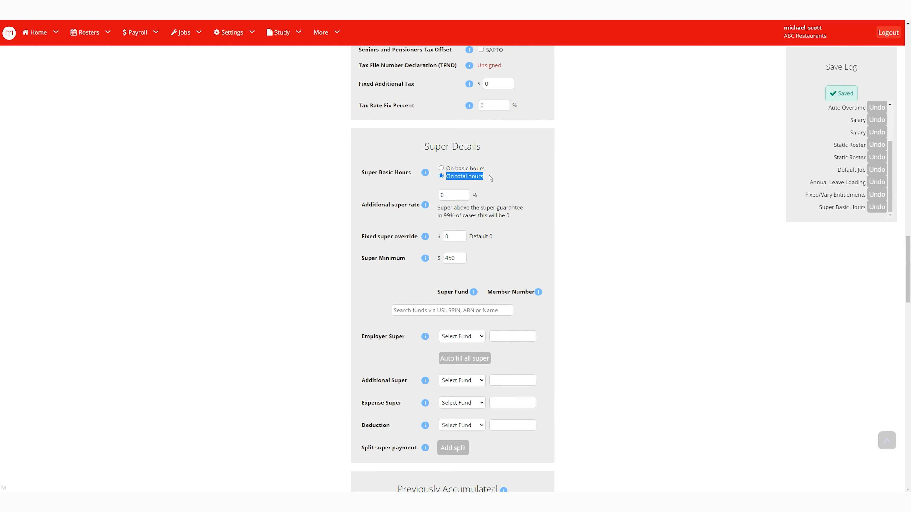
left_click(447, 169)
left_click_drag(446, 169, 484, 169)
left_click(489, 171)
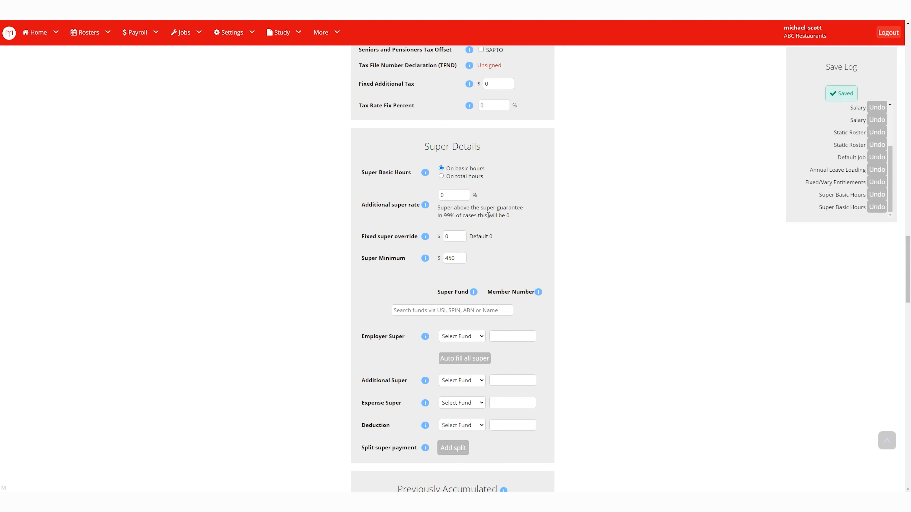
Enter a 1.25% additional super rate and a 2000.00 fixed super override.
left_click(450, 196)
type("1.25")
left_click(532, 219)
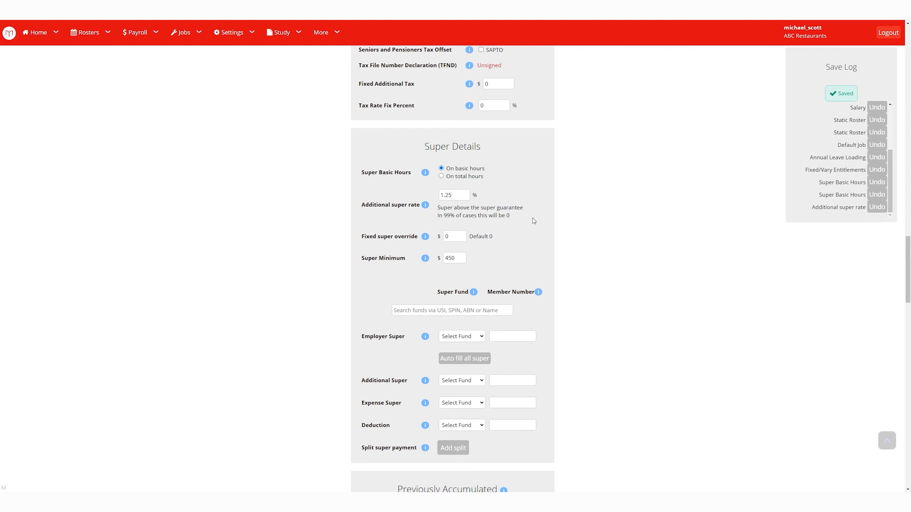
left_click(464, 237)
type("2")
key("BackSpace")
type("2000")
left_click(496, 262)
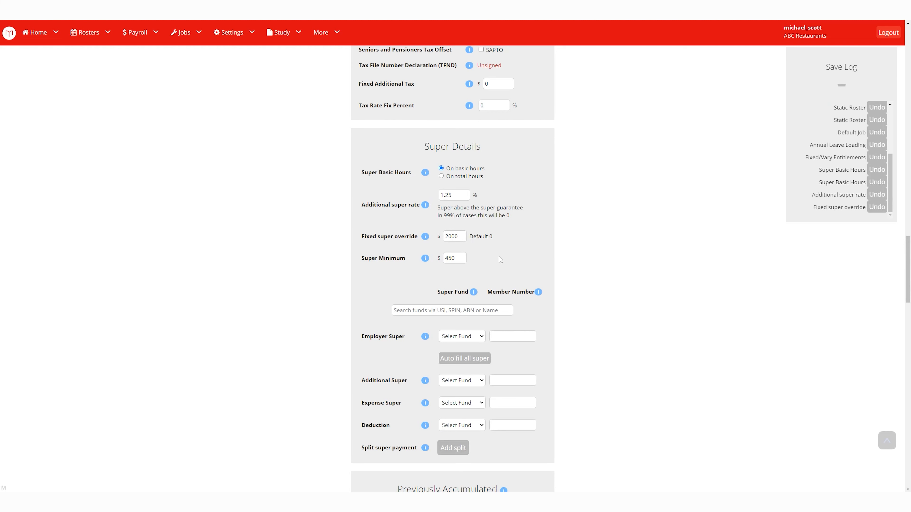
Clear the fixed super override back to 0.00.
left_click(464, 262)
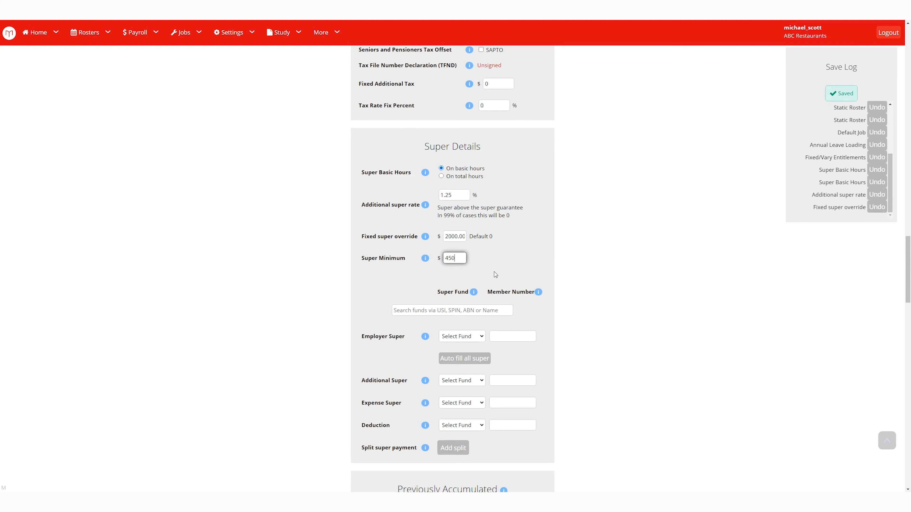
left_click_drag(445, 237, 491, 233)
key("BackSpace")
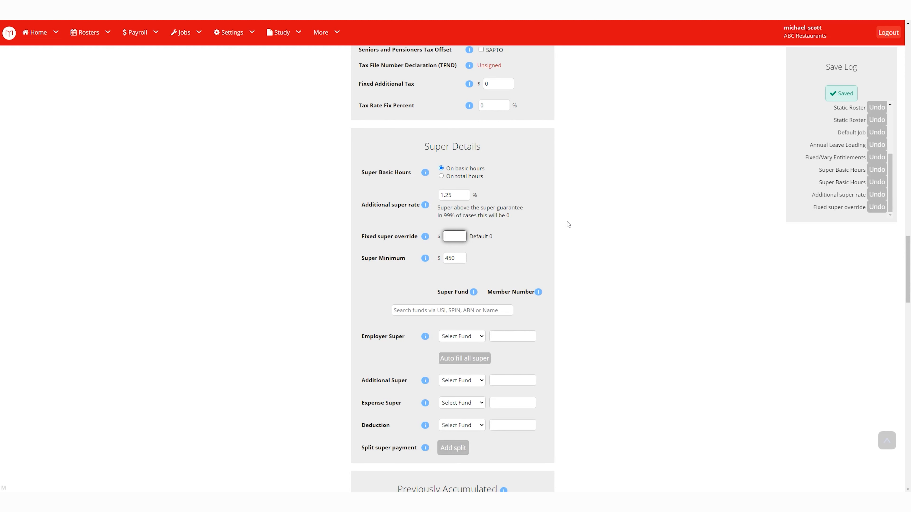
left_click(567, 221)
left_click_drag(466, 196, 427, 201)
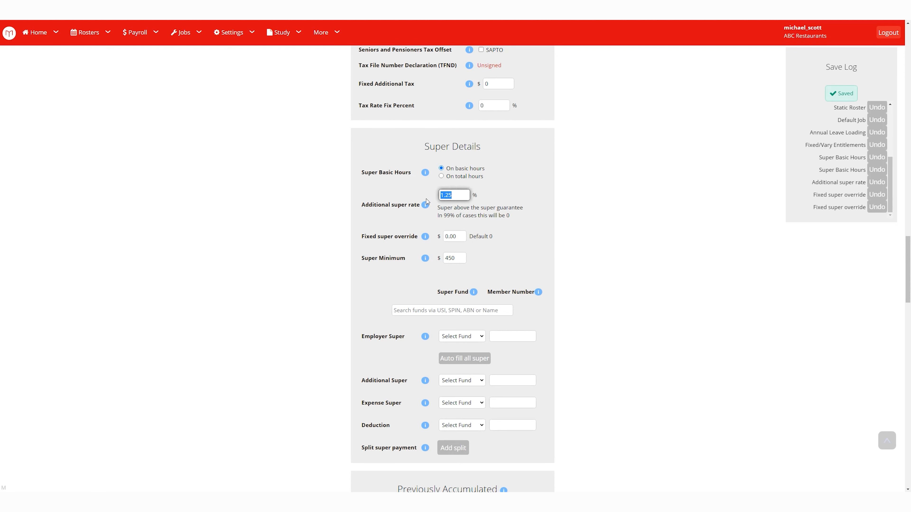
Browse the employer super fund list and close it without choosing a fund.
left_click(465, 310)
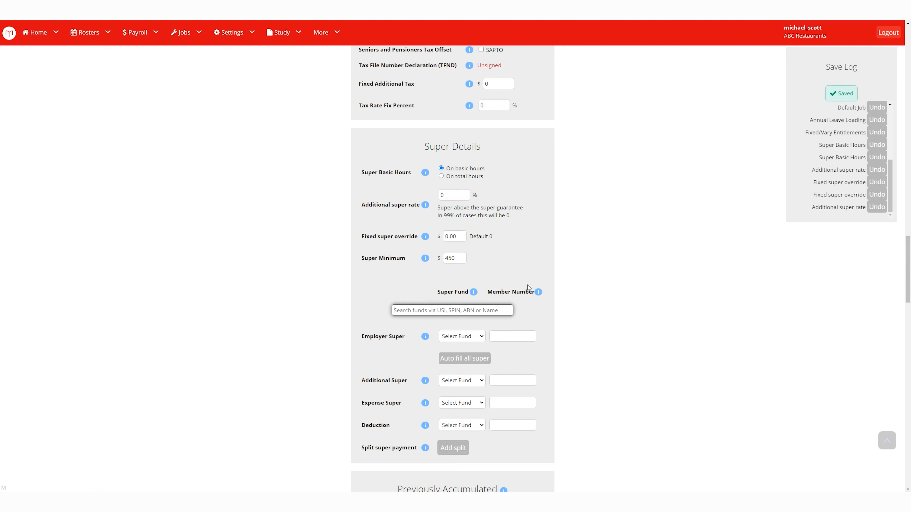
left_click(479, 338)
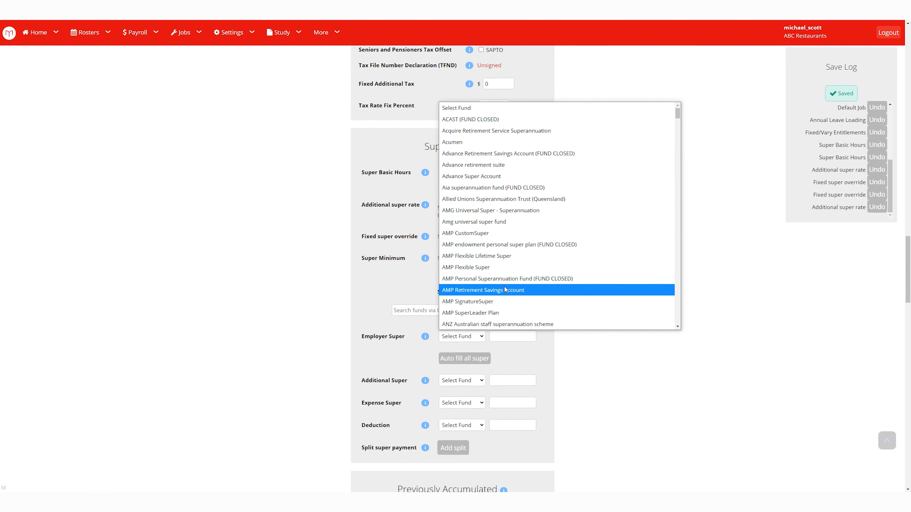
left_click(726, 268)
scroll(476, 239, "down", 3)
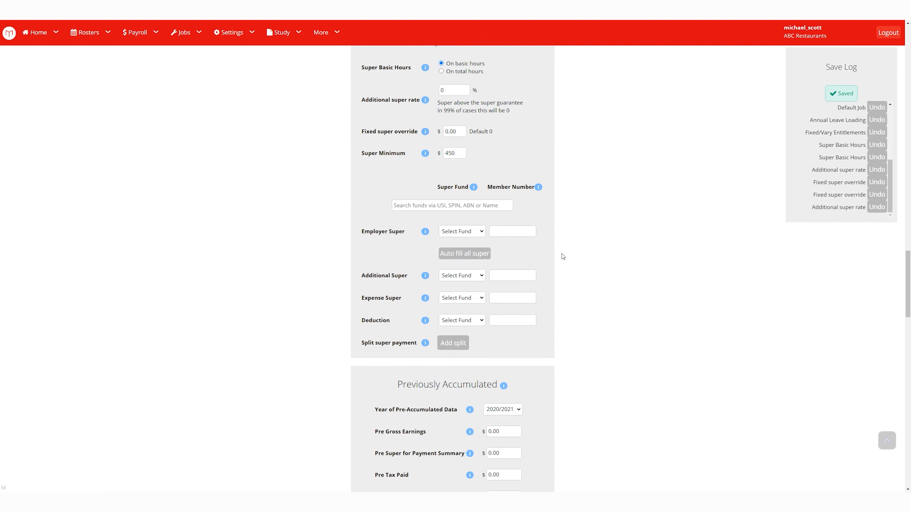
Keep year 2020/2021 and enter 56 pre annual leave and 13 time in lieu hours.
scroll(563, 256, "down", 7)
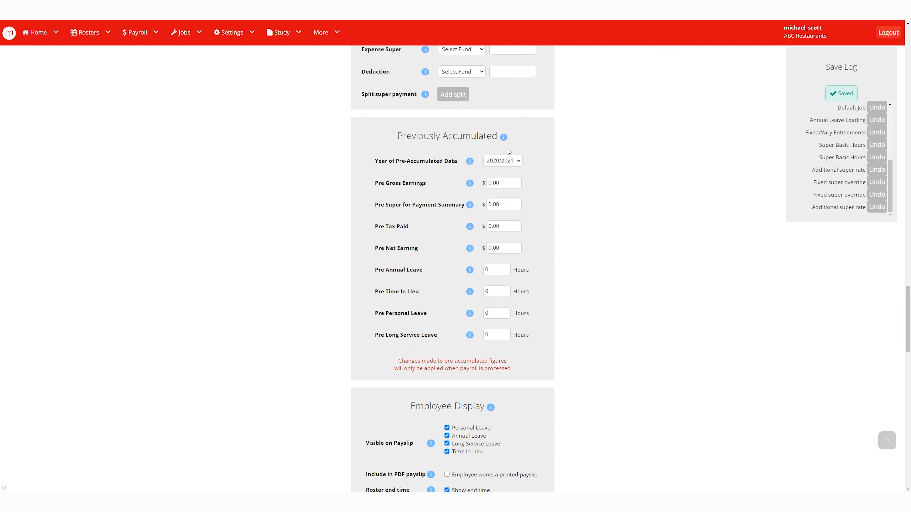
left_click(515, 162)
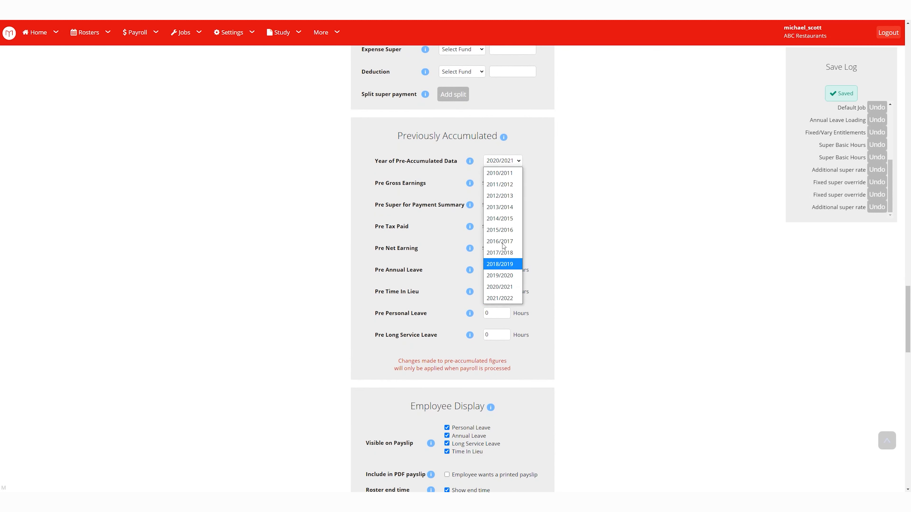
left_click(584, 120)
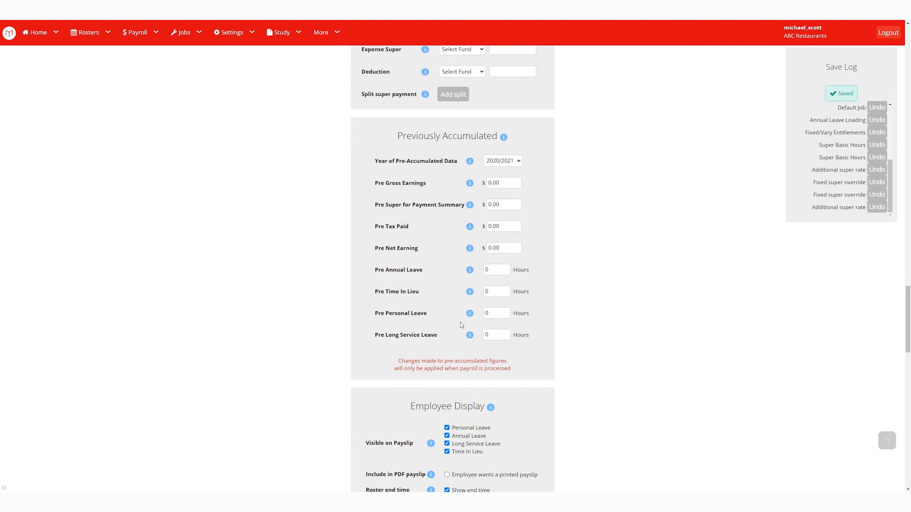
left_click_drag(507, 269, 486, 270)
type("56")
left_click(565, 270)
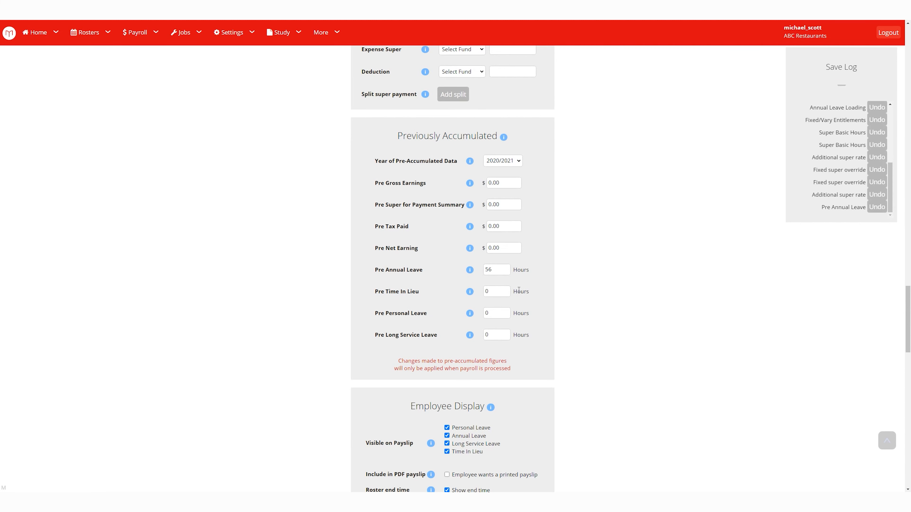
left_click_drag(502, 291, 478, 291)
type("13")
left_click(597, 290)
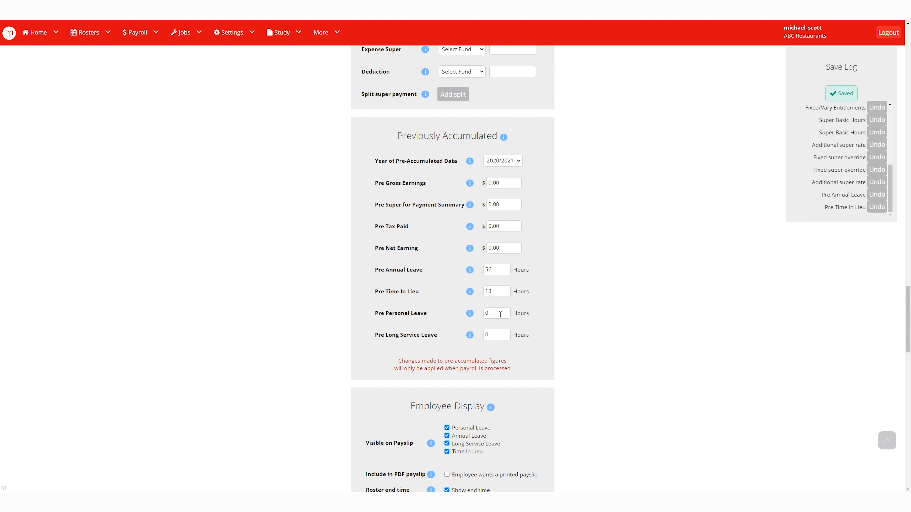
Enter 2 pre personal leave hours and 65 long service leave hours.
left_click_drag(500, 314, 469, 324)
type("2")
left_click(503, 336)
left_click_drag(492, 335, 471, 342)
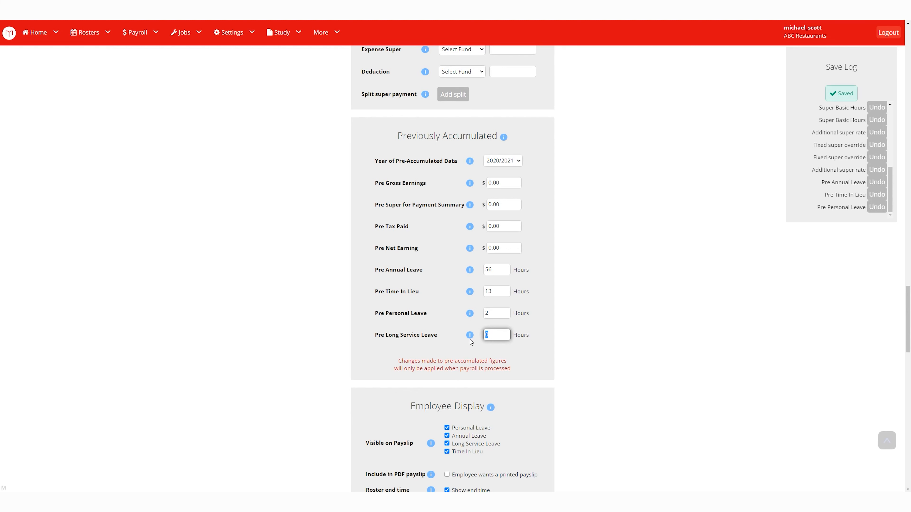
type("65")
left_click(641, 318)
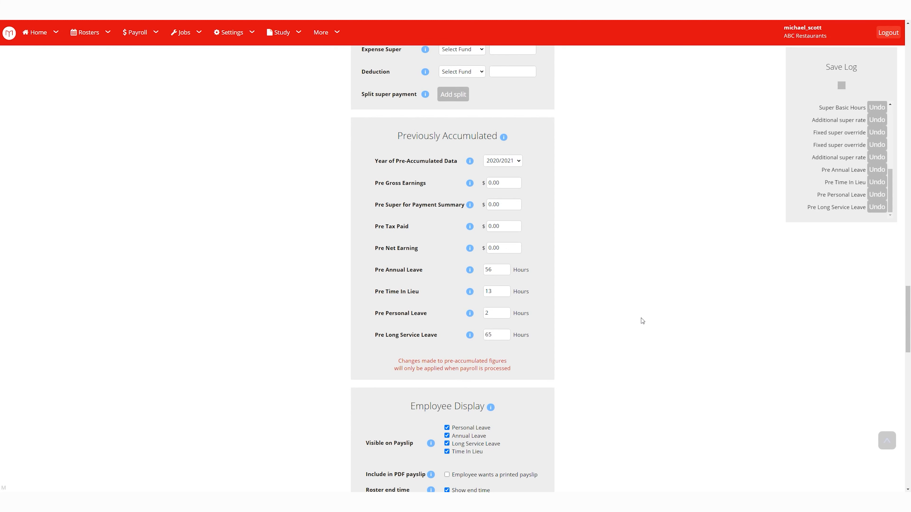
scroll(621, 316, "down", 5)
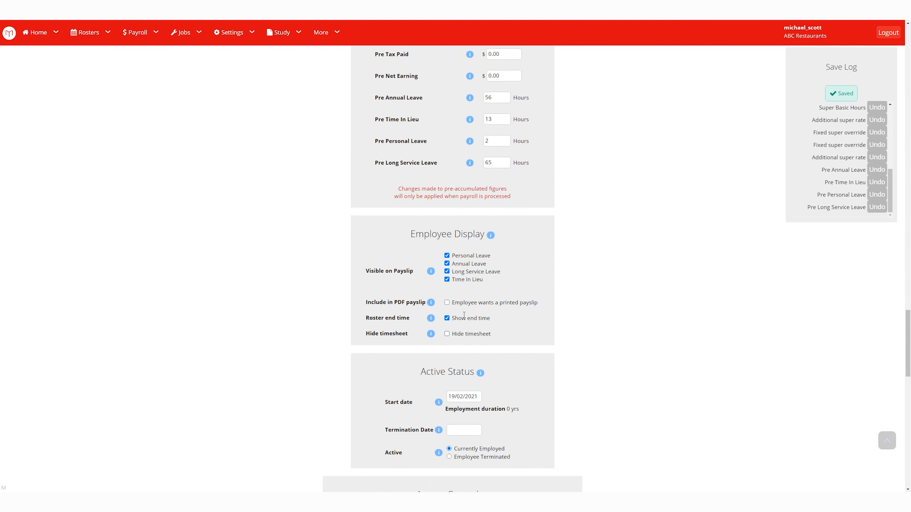
Untick Long Service Leave, request a printed payslip, and untick Show end time.
left_click(446, 265)
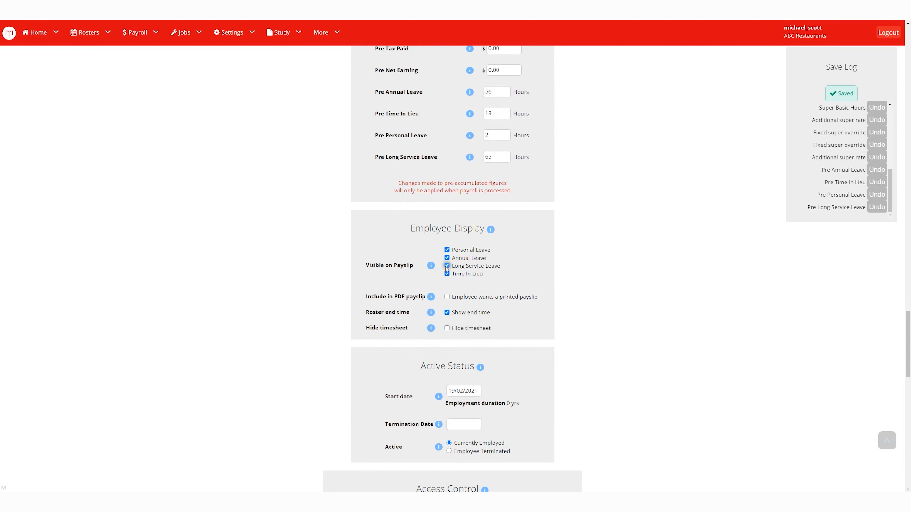
left_click(447, 297)
left_click(447, 312)
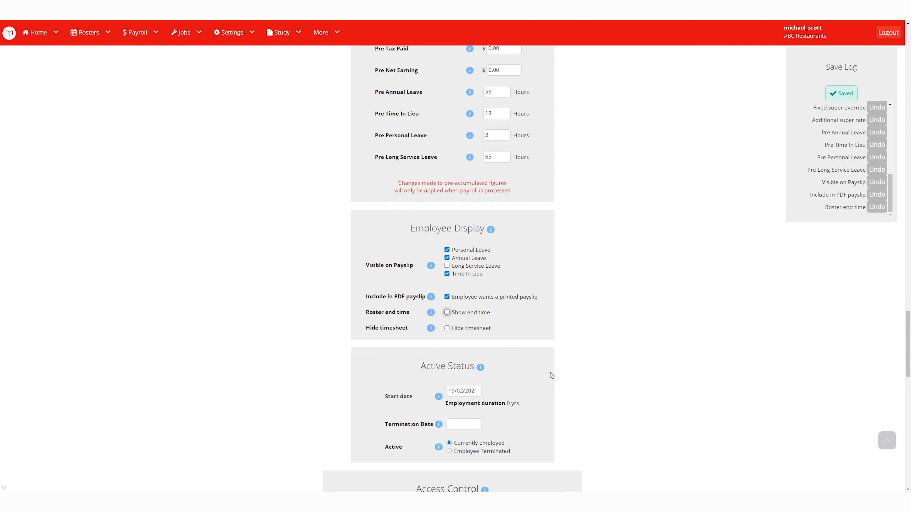
left_click_drag(453, 314, 498, 316)
left_click(495, 315)
double_click(447, 315)
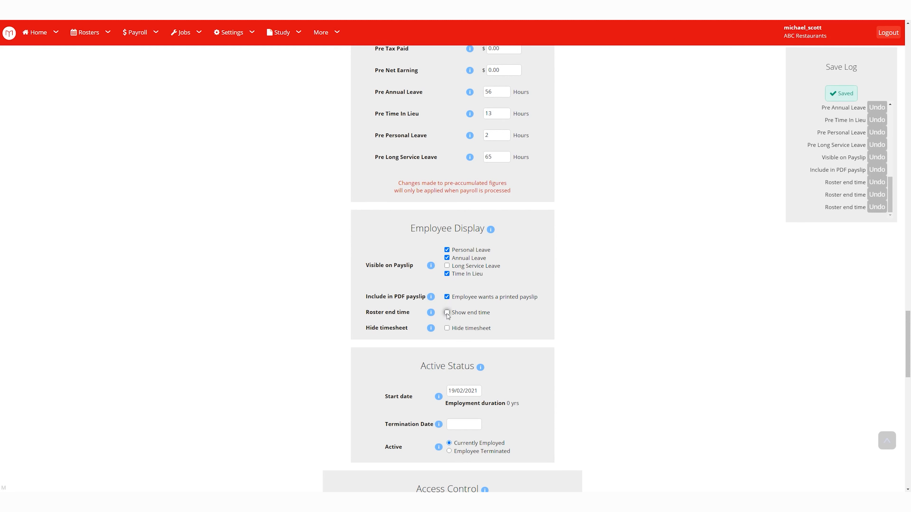
left_click_drag(497, 315, 456, 320)
left_click(456, 320)
Tick Hide timesheet for the employee.
scroll(522, 318, "down", 1)
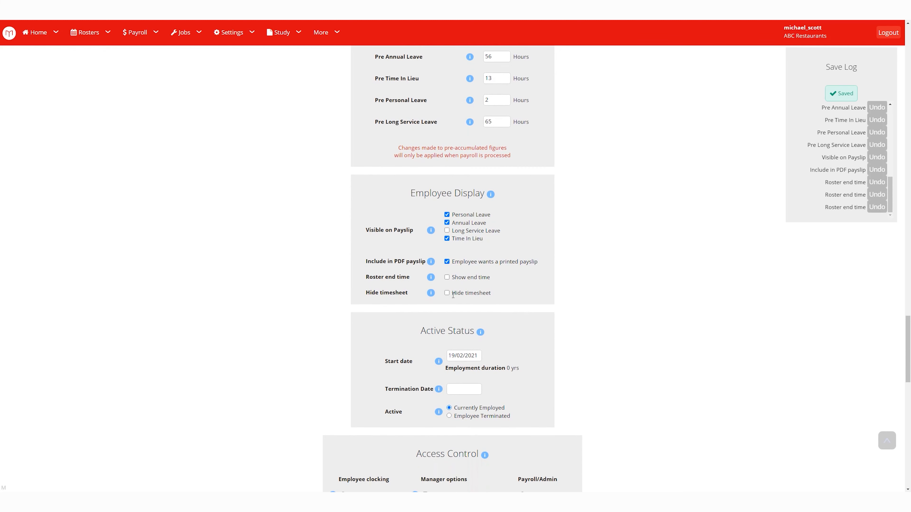
left_click(447, 293)
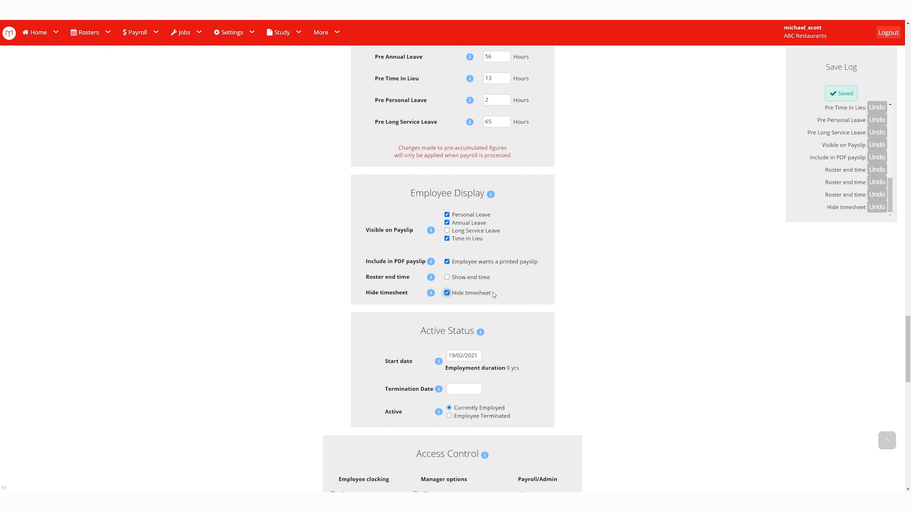
scroll(493, 294, "down", 3)
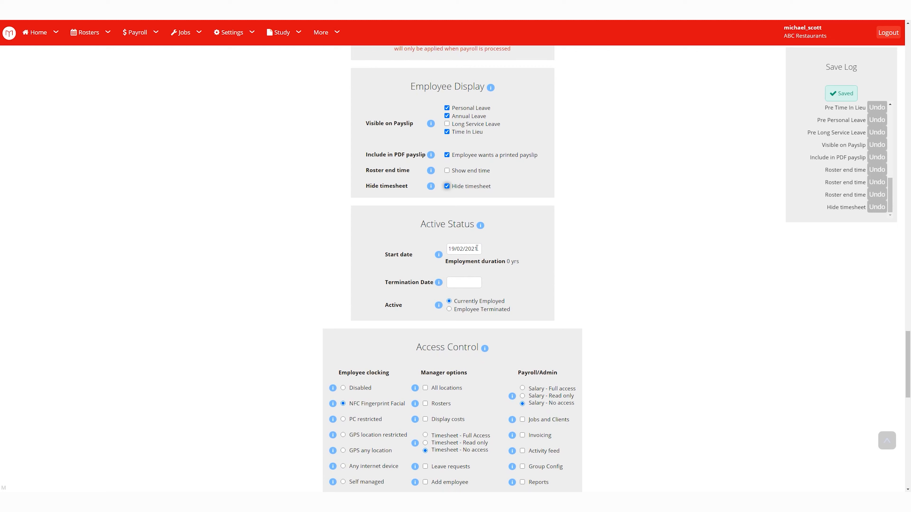
left_click(463, 280)
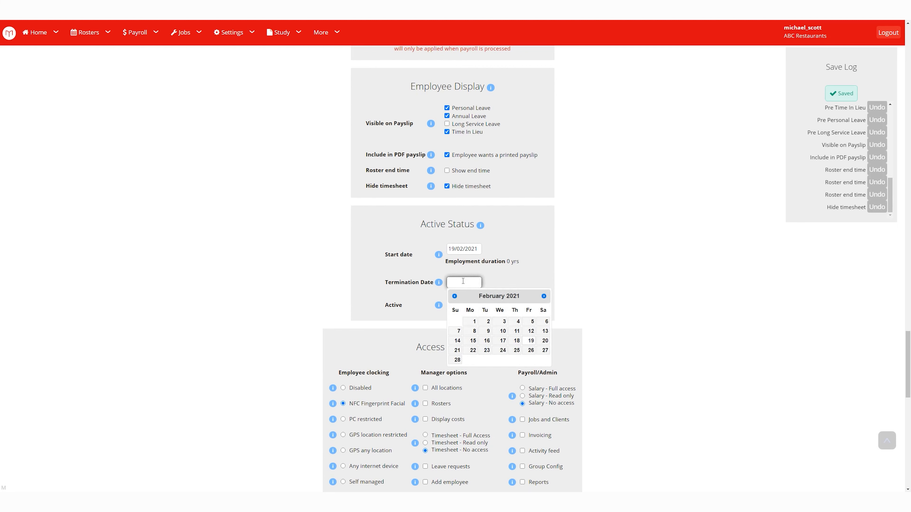
left_click(531, 342)
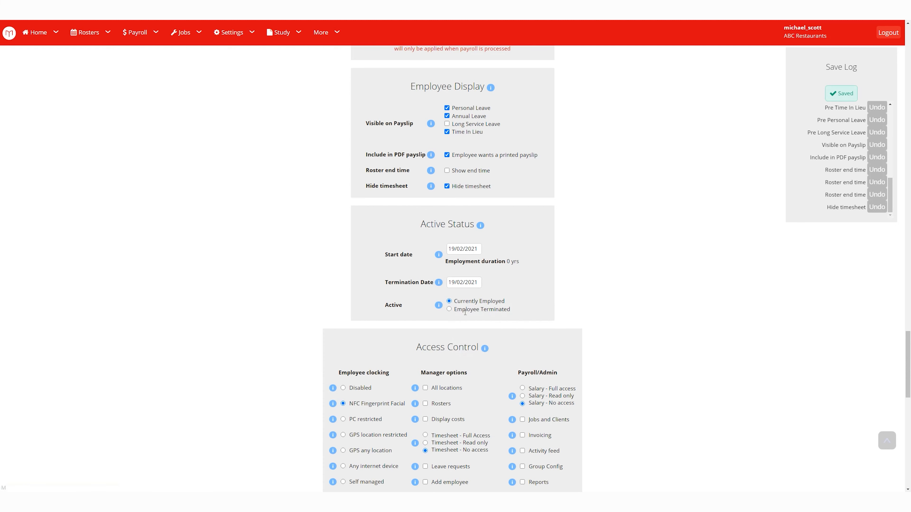
left_click(463, 283)
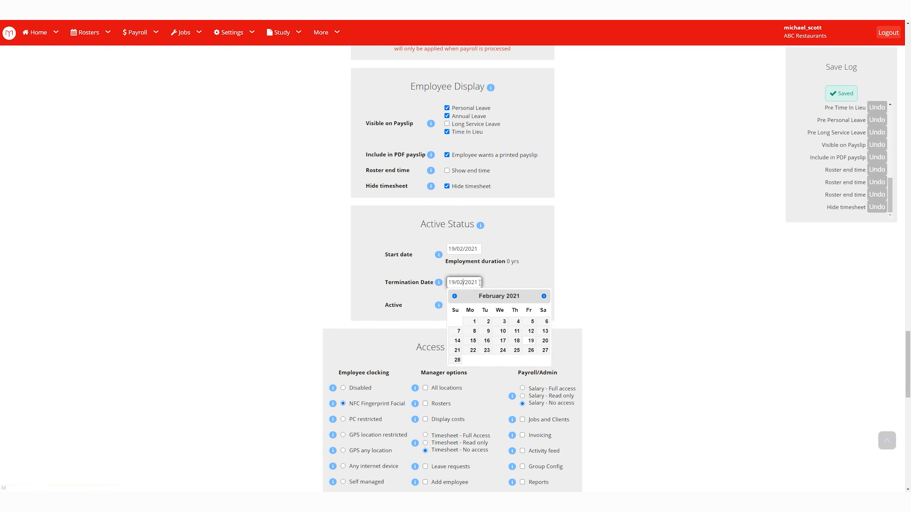
left_click_drag(480, 283, 433, 293)
key("BackSpace")
left_click(556, 299)
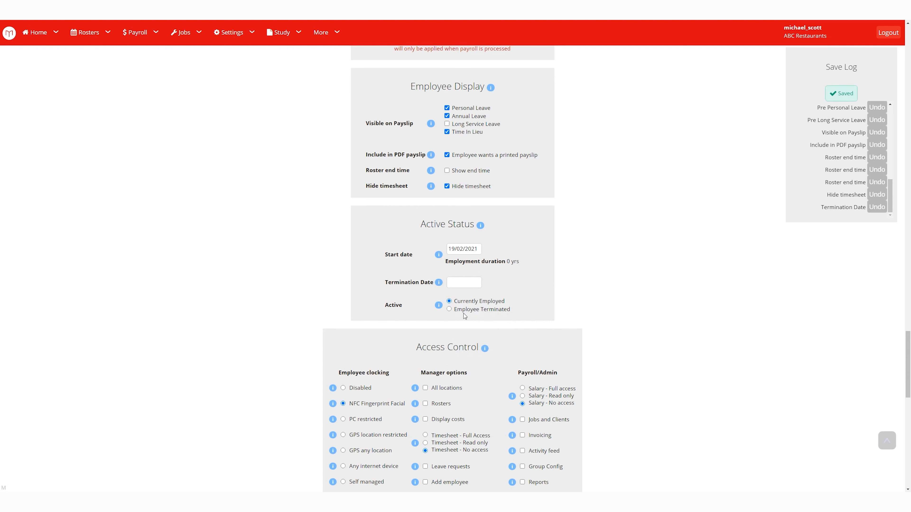
left_click(450, 310)
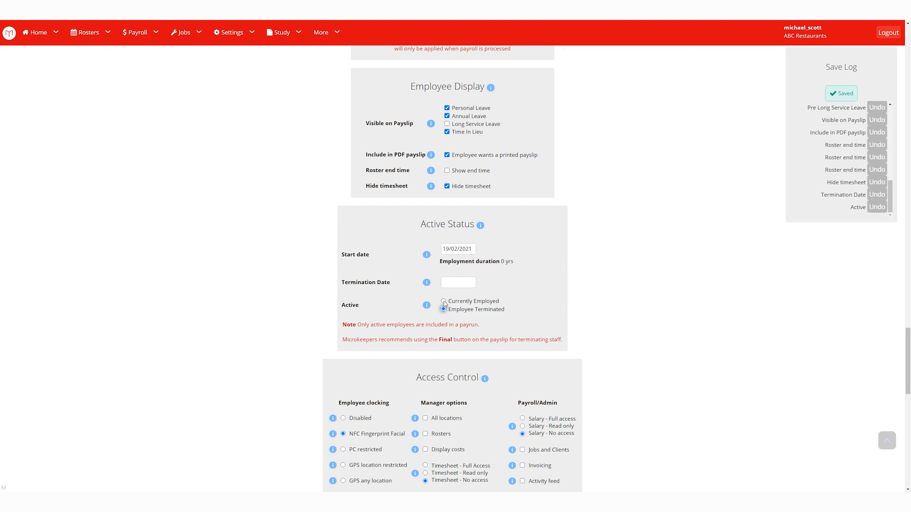
left_click(443, 301)
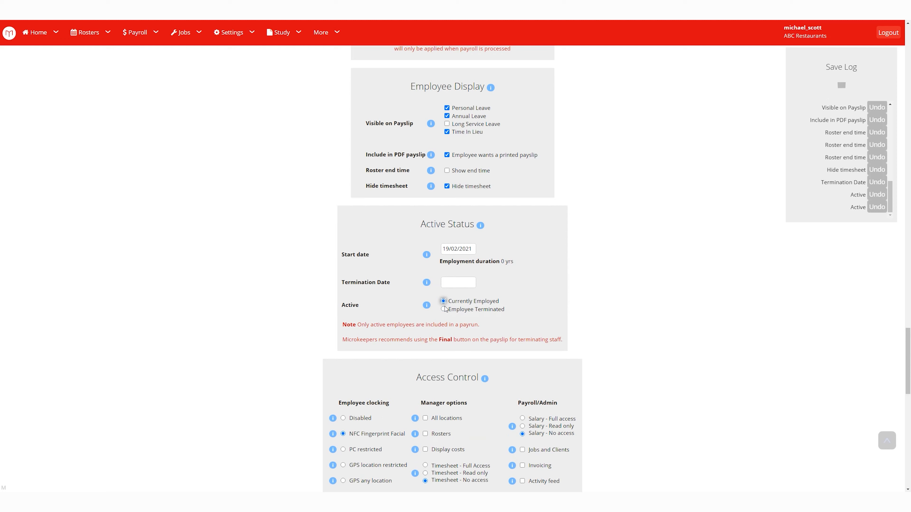
left_click(444, 309)
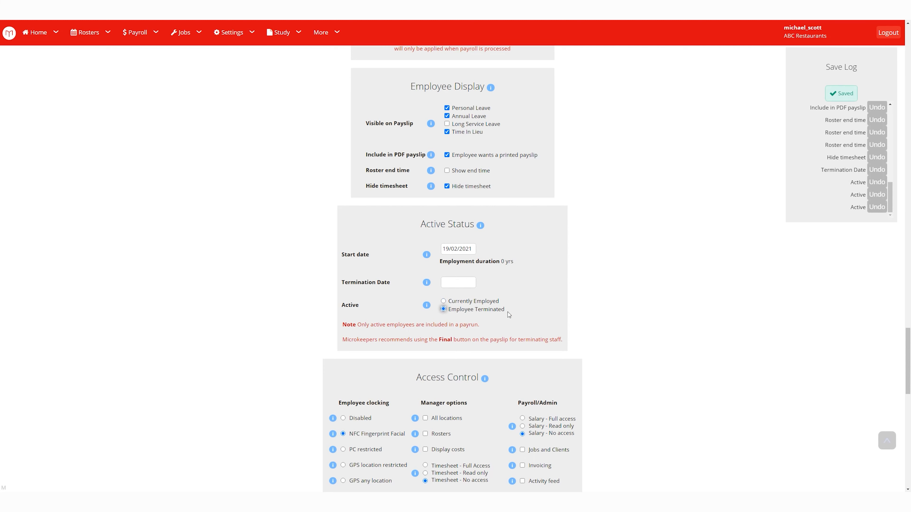
left_click(444, 301)
Cycle employee clocking through Off, NFC Fingerprint Facial, approved business PCs and GPS locations.
scroll(589, 314, "down", 3)
scroll(591, 316, "down", 3)
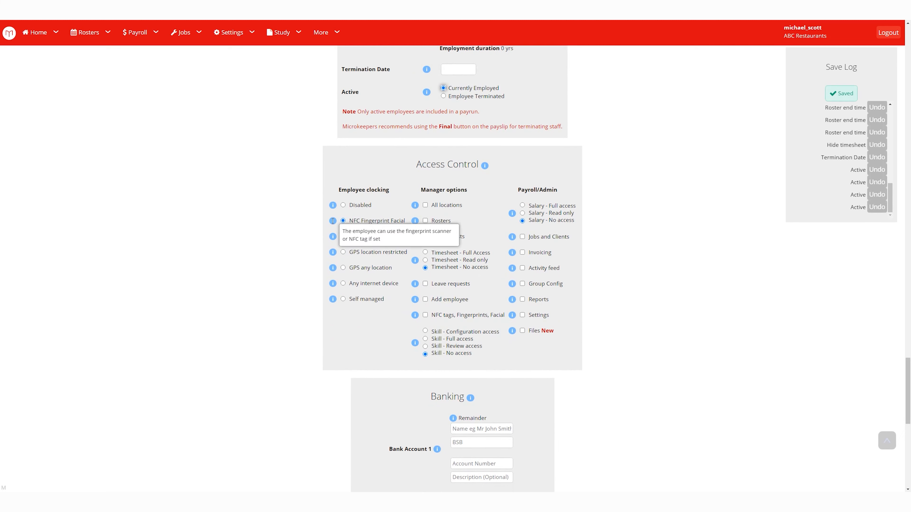
mouse_move(333, 252)
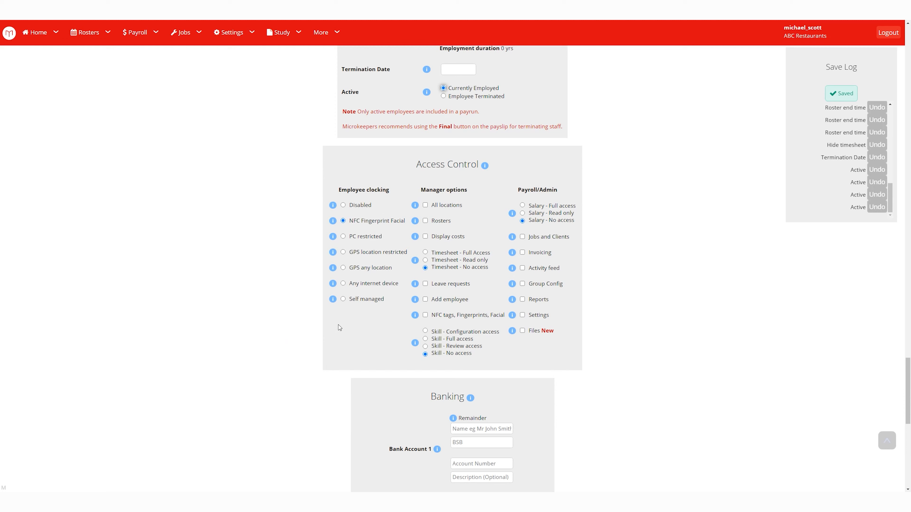
left_click(343, 205)
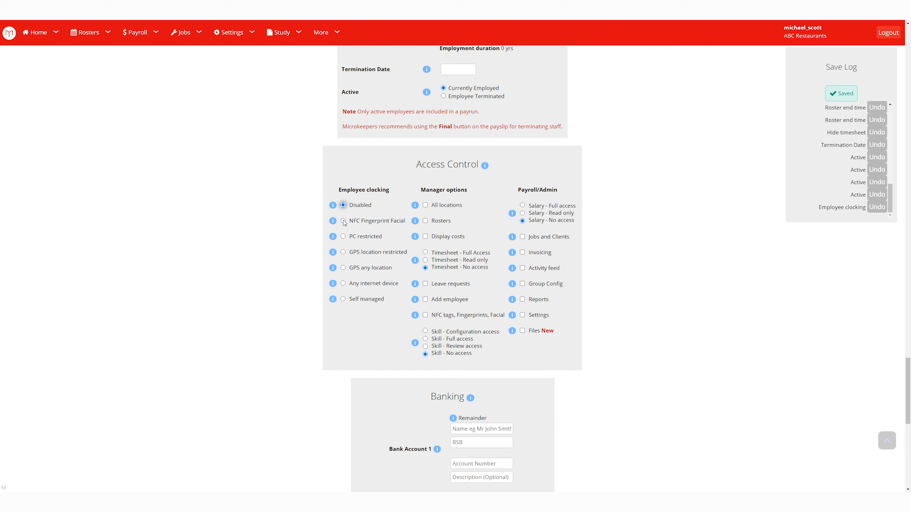
left_click(343, 220)
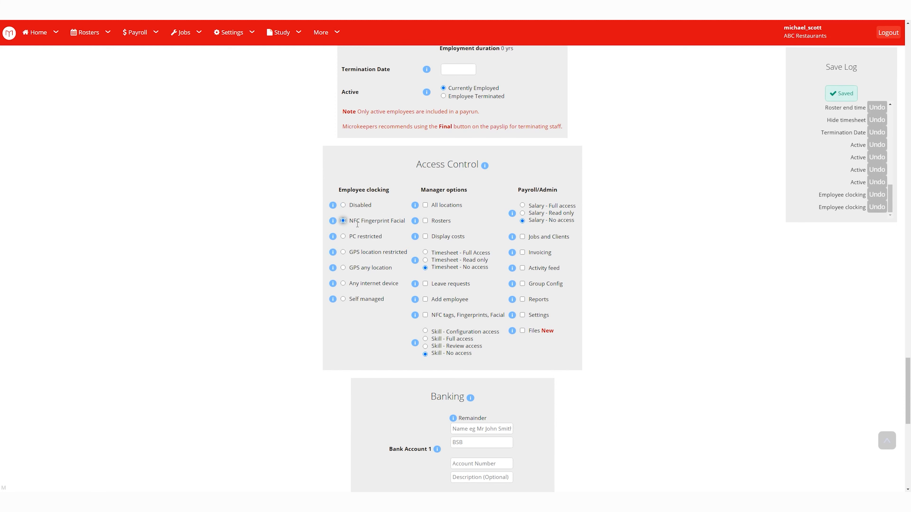
left_click_drag(350, 221, 405, 221)
left_click(402, 228)
left_click(343, 237)
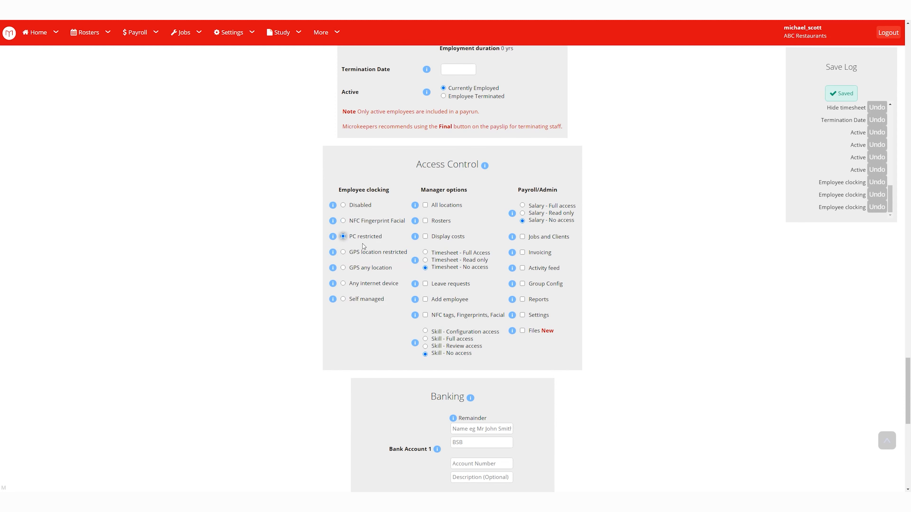
left_click_drag(348, 237, 385, 237)
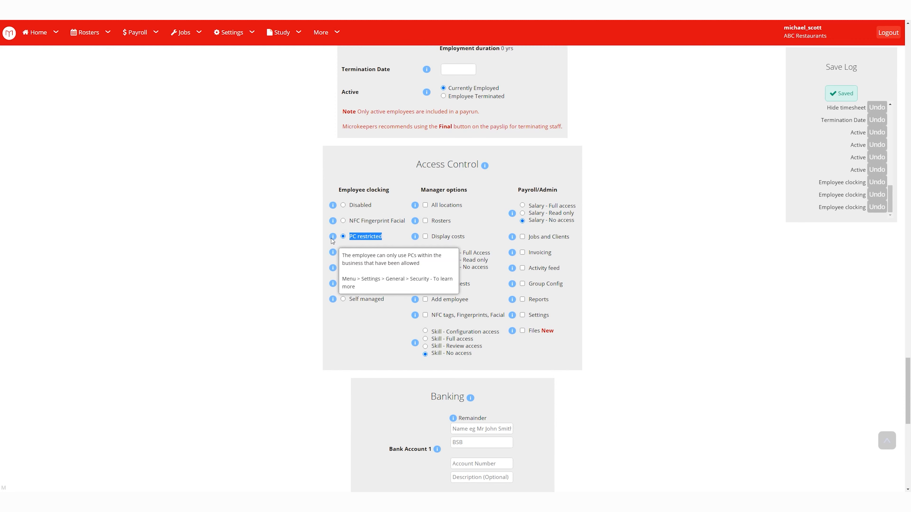
left_click(343, 252)
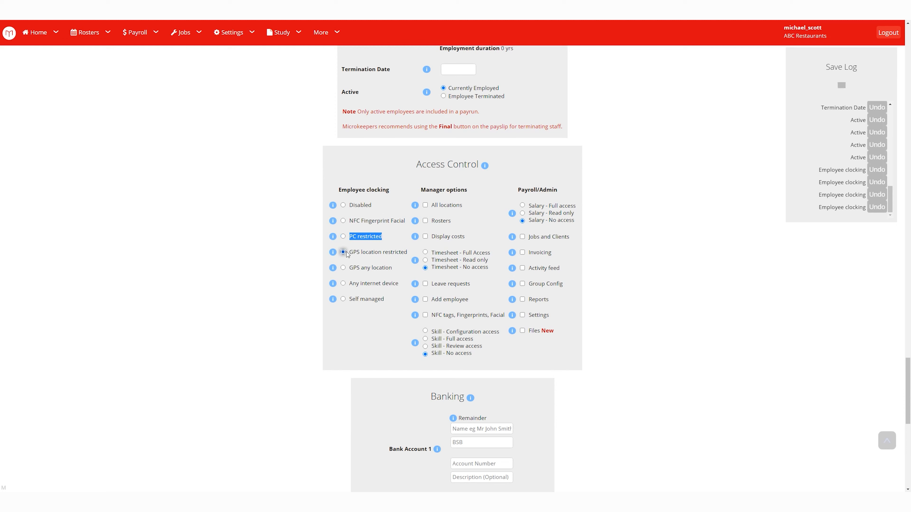
left_click(367, 240)
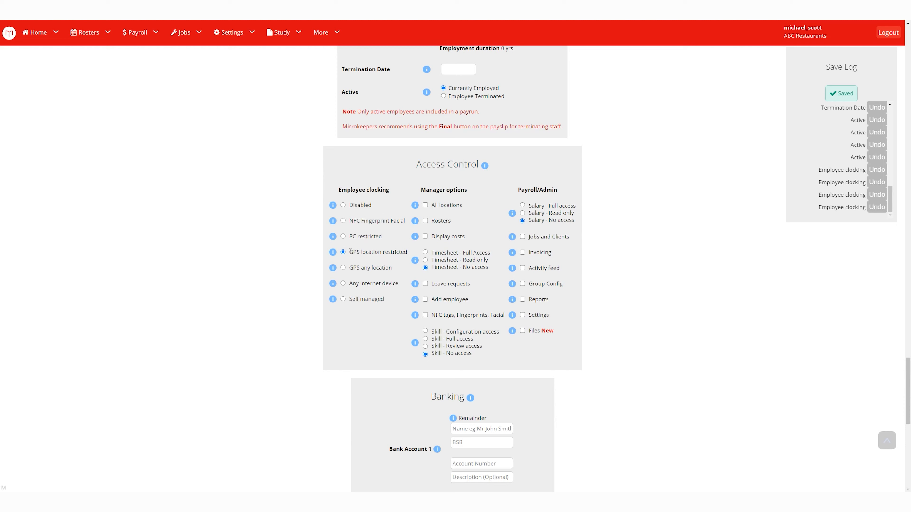
left_click_drag(351, 251, 408, 253)
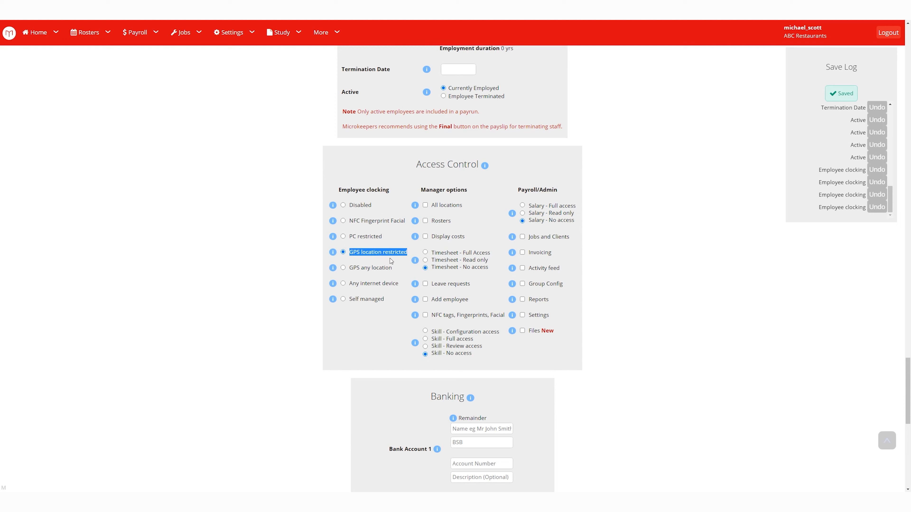
left_click(383, 252)
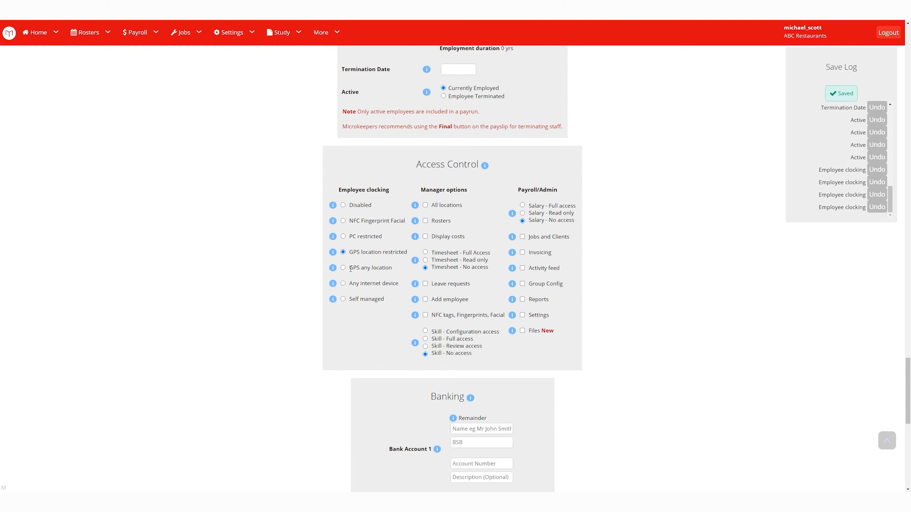
Try GPS any location and Any internet device, then set clocking to Self managed.
left_click(343, 268)
left_click_drag(350, 268, 392, 267)
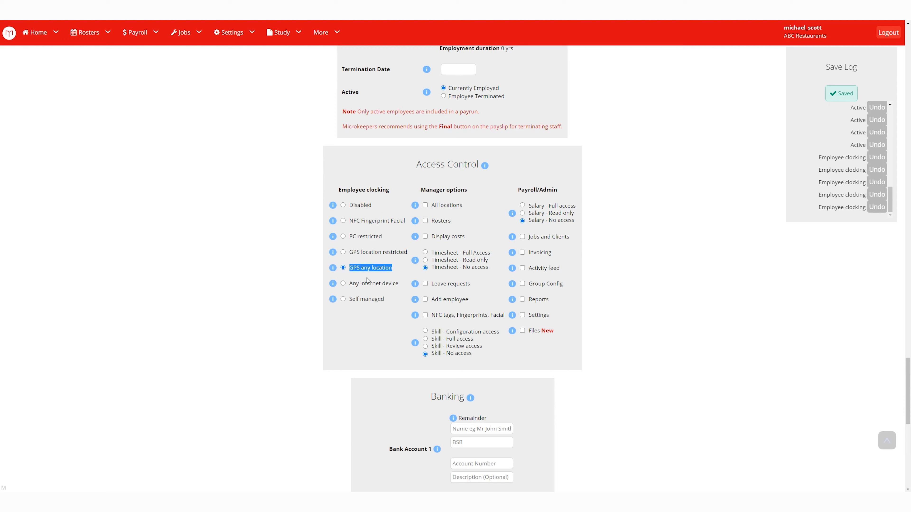
left_click(352, 285)
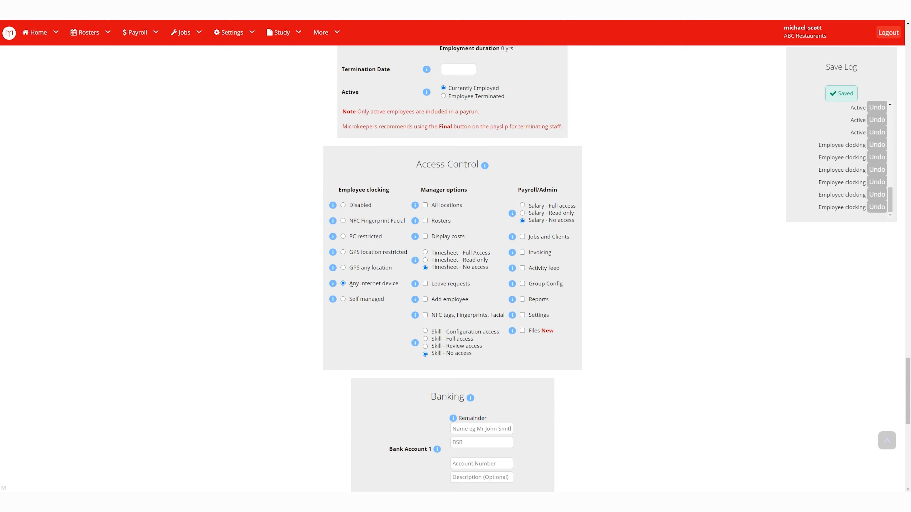
left_click_drag(352, 284, 408, 282)
left_click(379, 283)
left_click(344, 299)
left_click_drag(351, 299, 385, 299)
left_click(388, 308)
mouse_move(334, 302)
left_click_drag(466, 190, 430, 194)
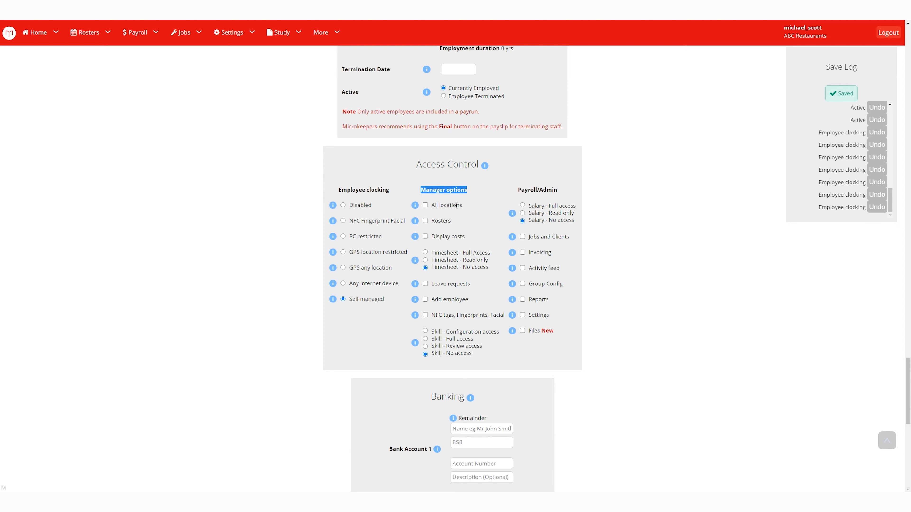
Tick the Rosters and Display costs manager options.
left_click(426, 221)
left_click(426, 222)
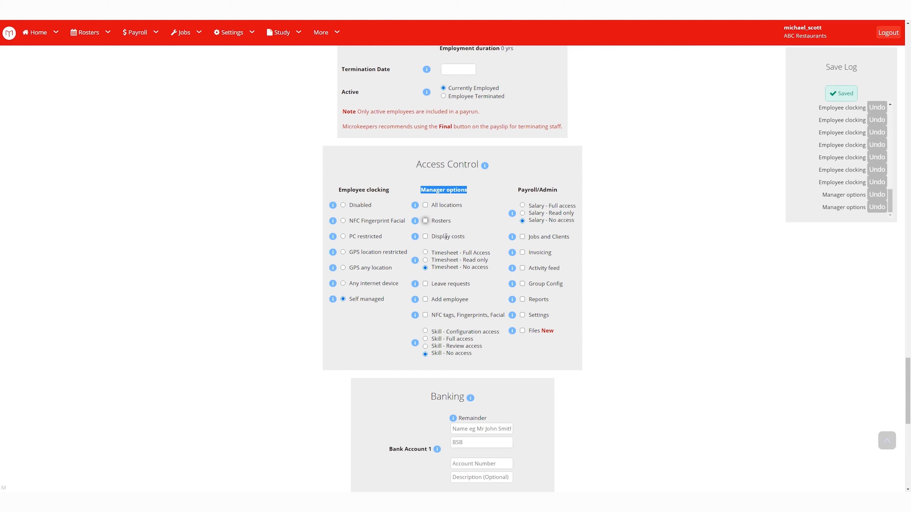
left_click_drag(432, 236, 465, 237)
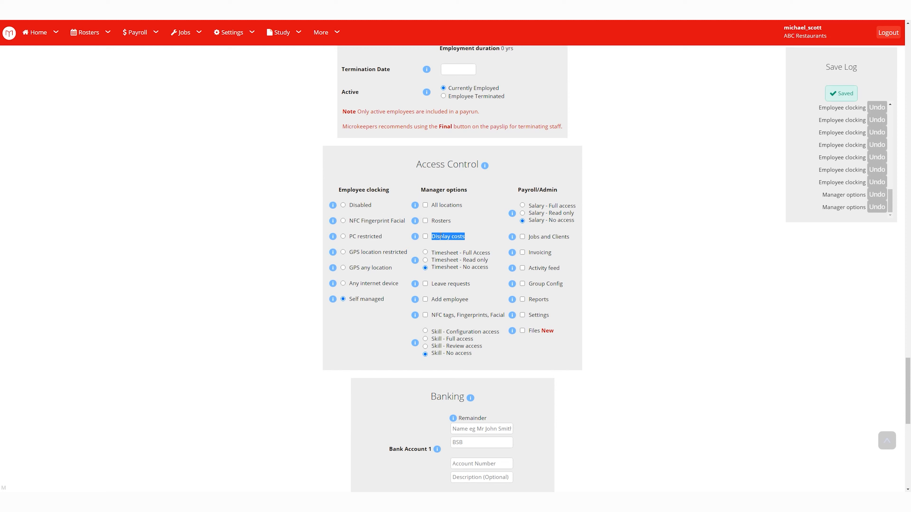
left_click(431, 228)
left_click(426, 238)
left_click(426, 238)
left_click(427, 221)
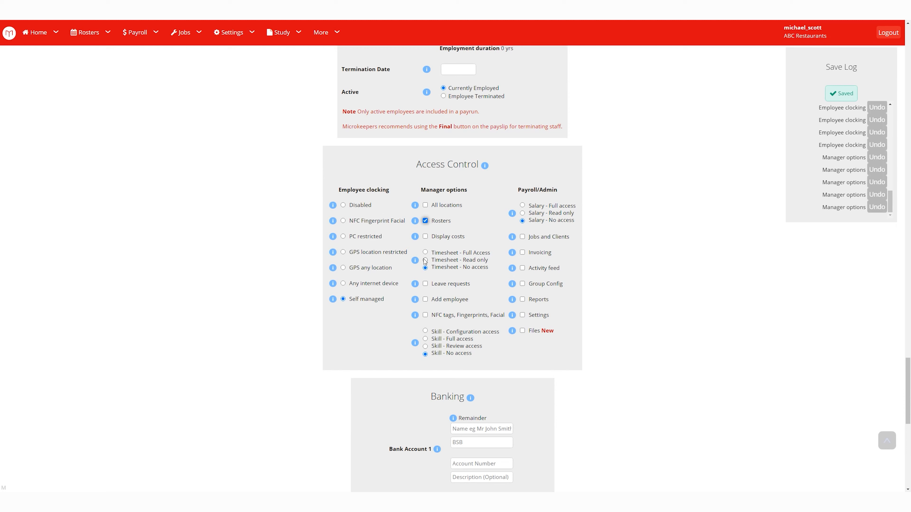
left_click(426, 237)
Set Timesheet to Full Access after trying Read only and No access; tick Leave requests and Add employee.
left_click(426, 252)
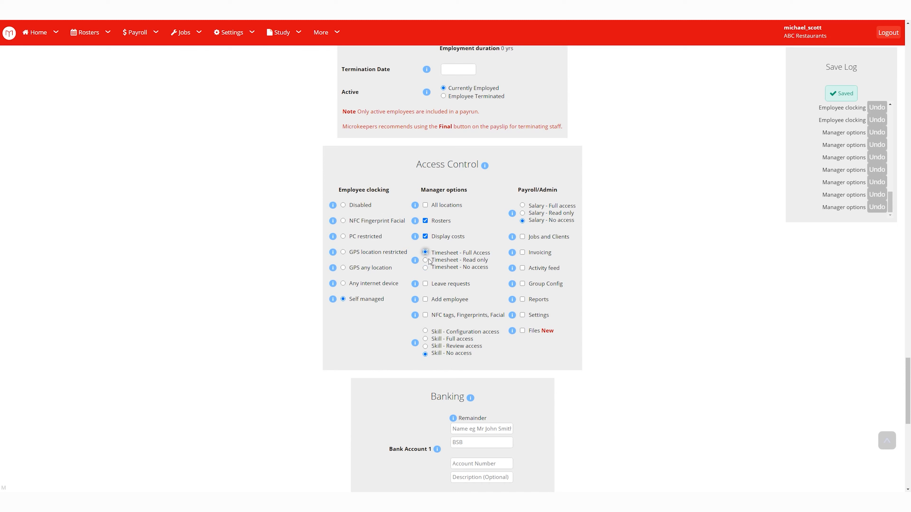
left_click(425, 260)
left_click_drag(433, 262, 491, 270)
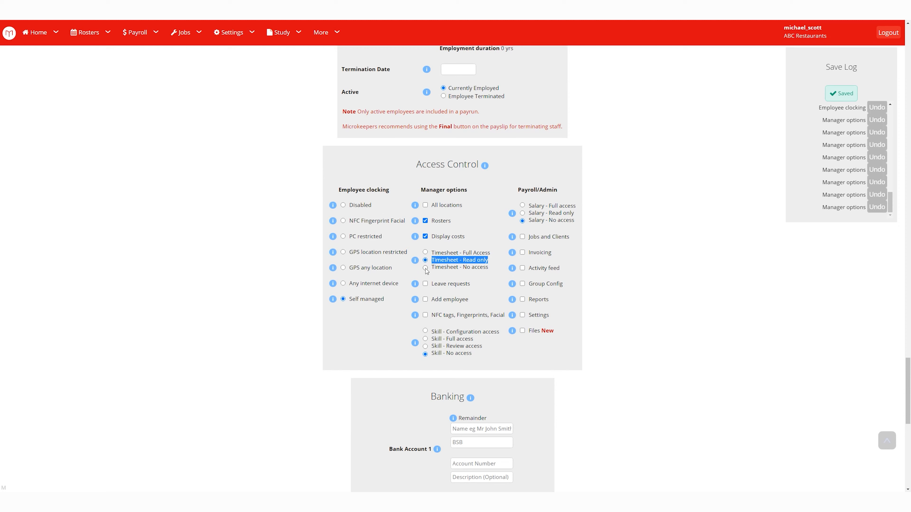
left_click(433, 269)
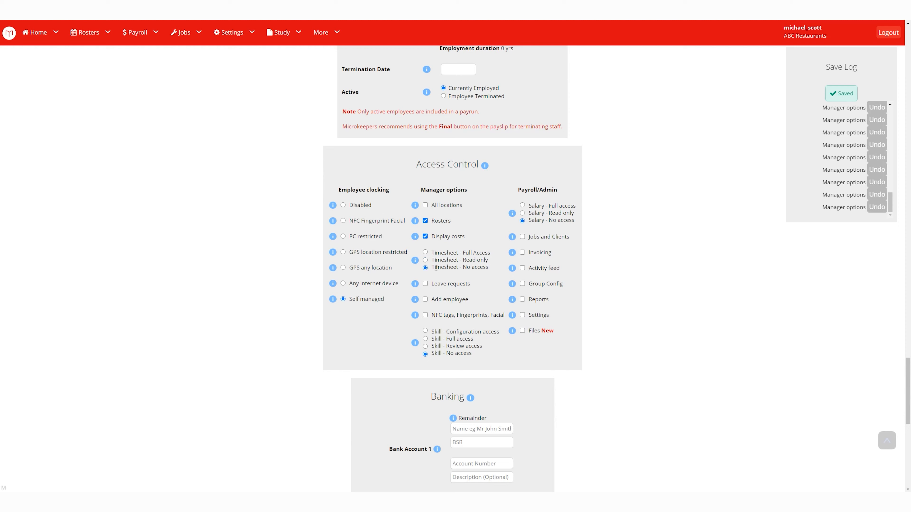
left_click_drag(433, 267, 487, 268)
left_click(487, 273)
left_click(425, 284)
left_click(425, 253)
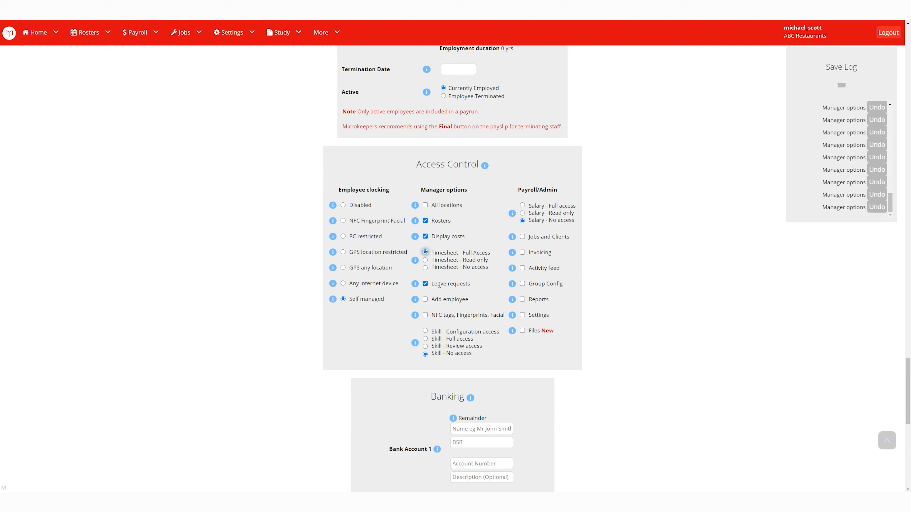
left_click_drag(432, 284, 469, 287)
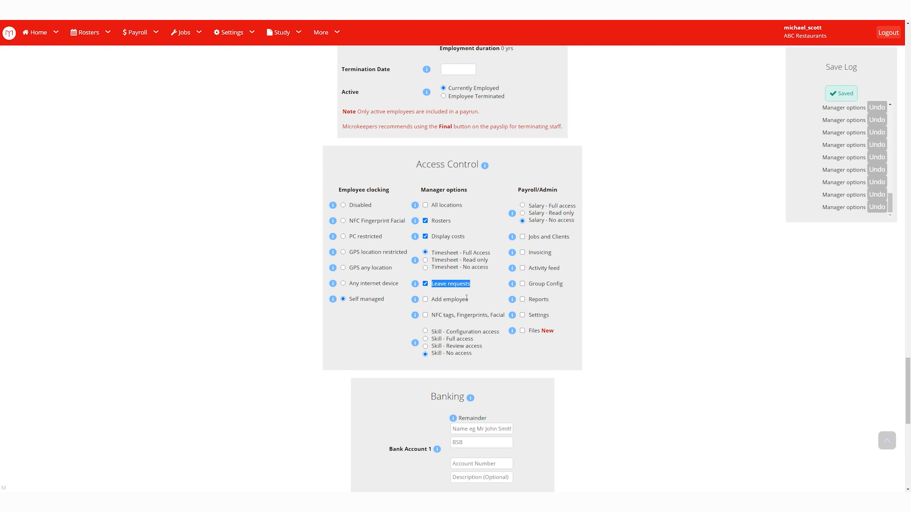
left_click(425, 299)
left_click_drag(432, 300, 468, 302)
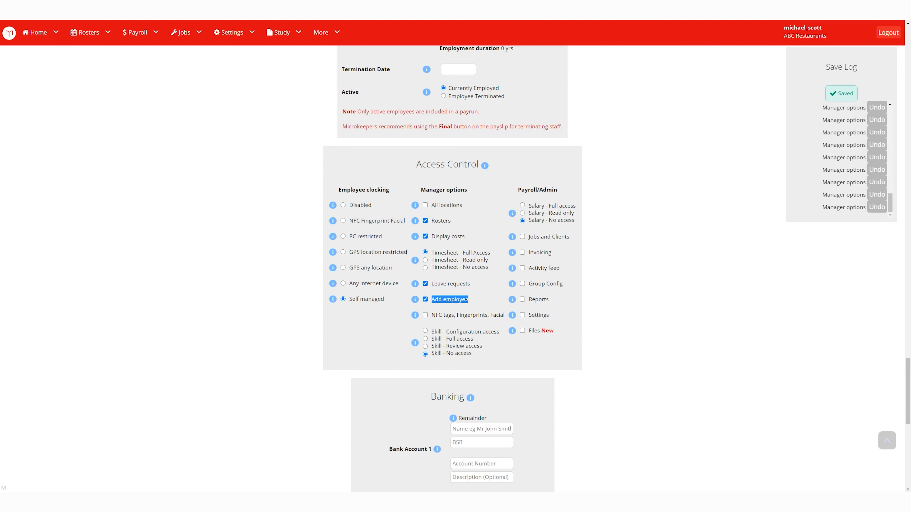
Tick the NFC tags, Fingerprints, Facial manager permission.
scroll(468, 307, "down", 2)
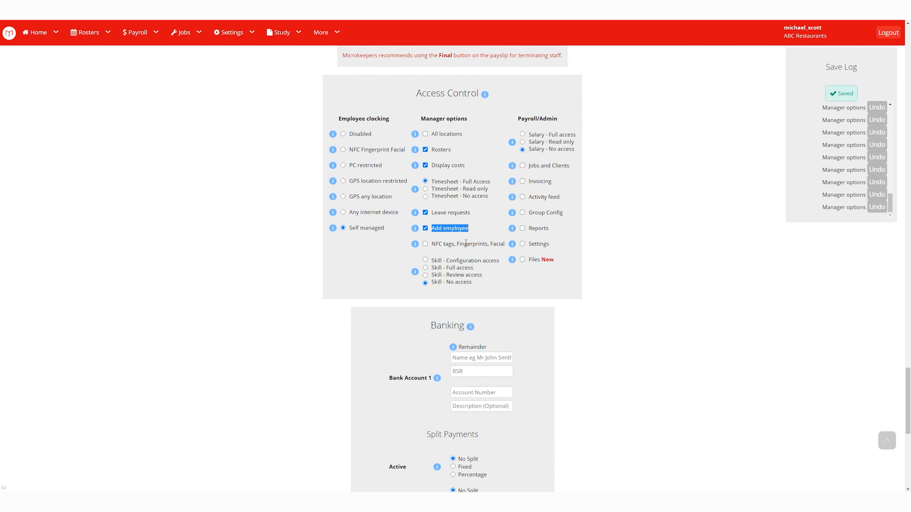
left_click(436, 244)
left_click_drag(495, 236, 504, 244)
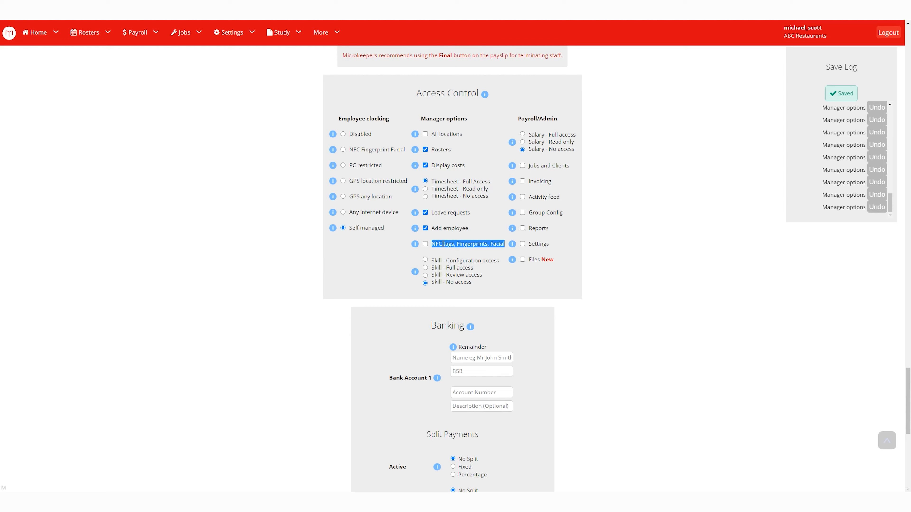
left_click(426, 244)
left_click(445, 245)
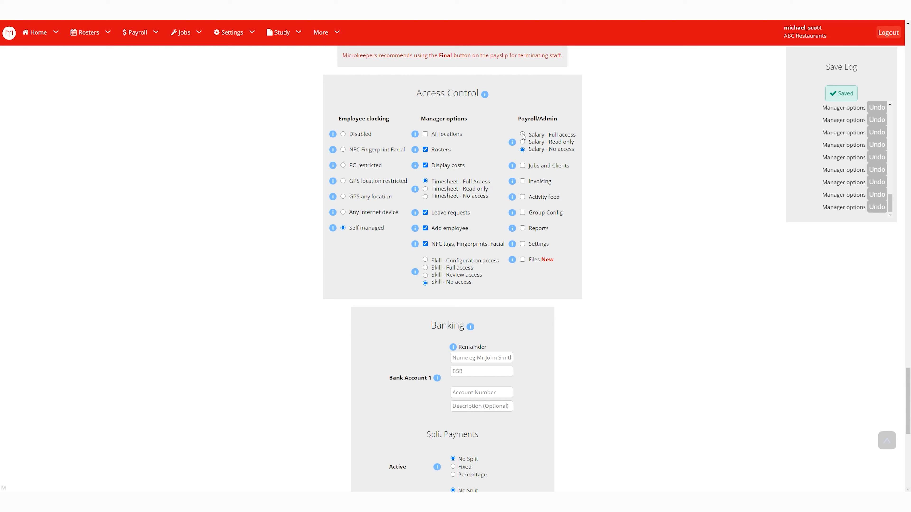
left_click(523, 134)
left_click(523, 142)
left_click(525, 151)
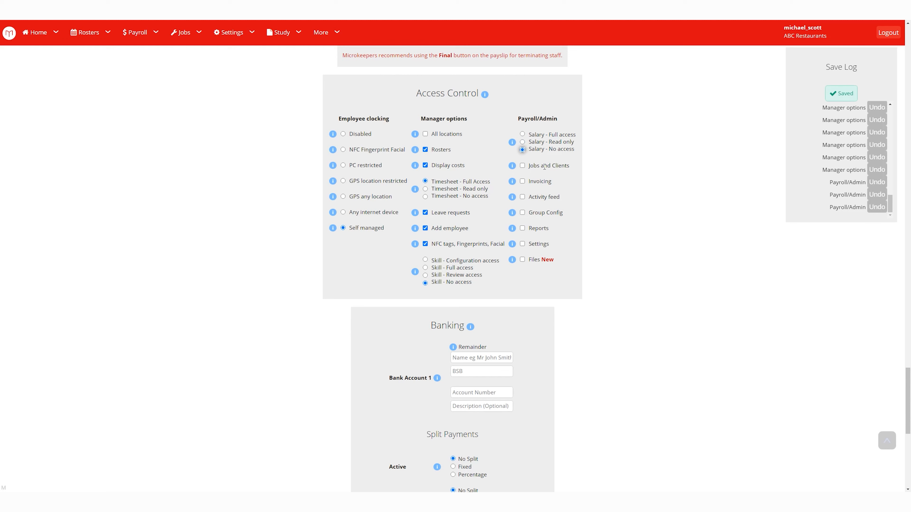
mouse_move(514, 166)
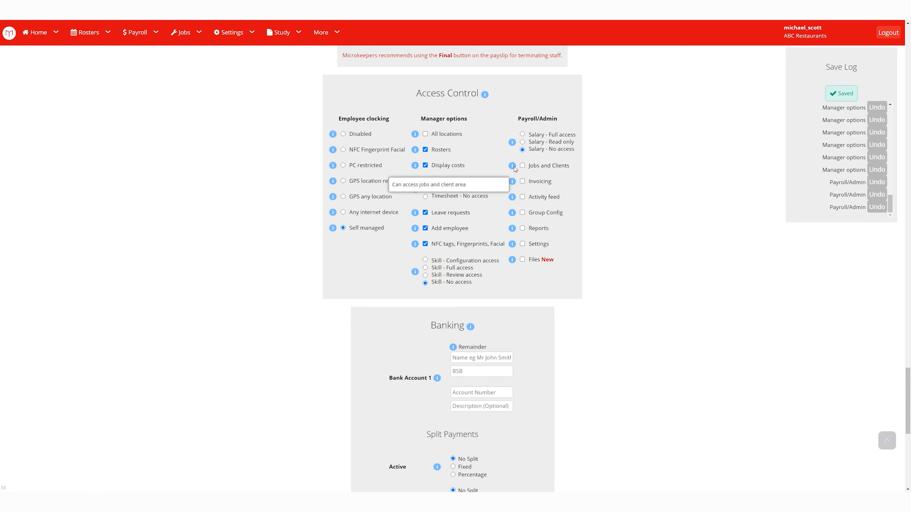
mouse_move(515, 184)
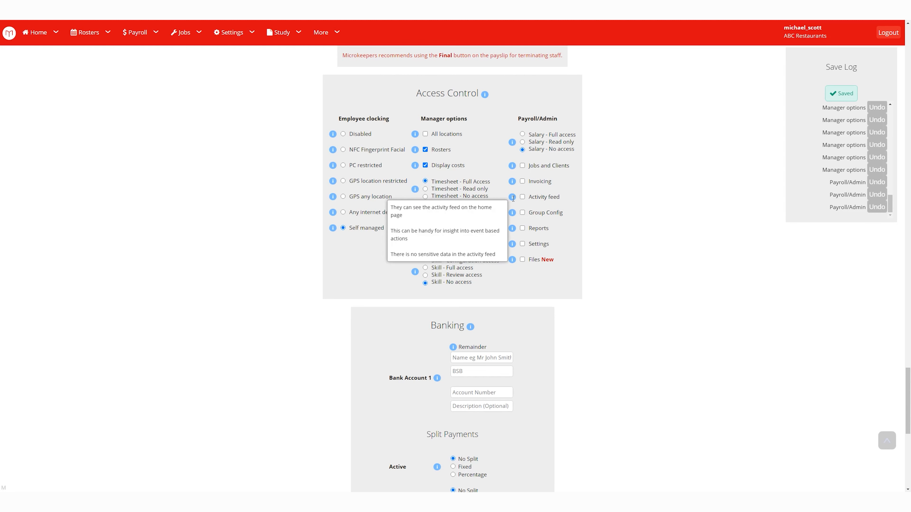
mouse_move(514, 233)
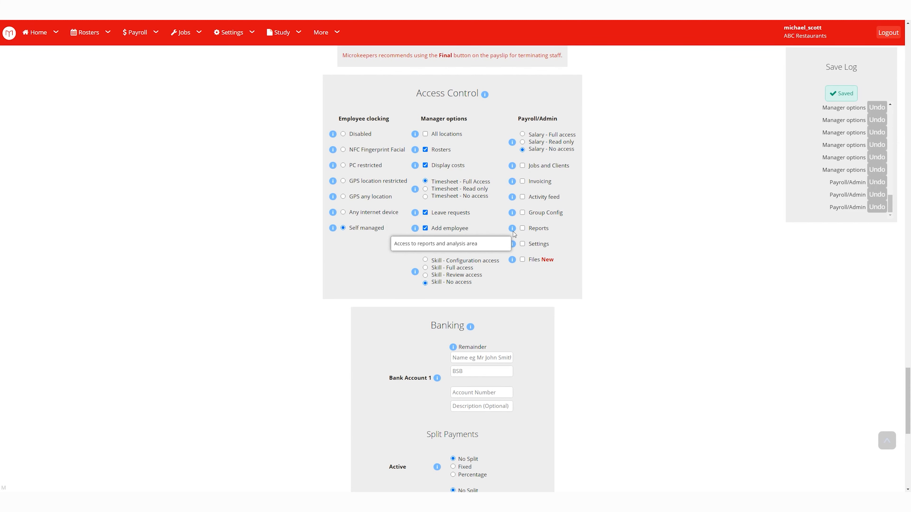
scroll(549, 320, "down", 5)
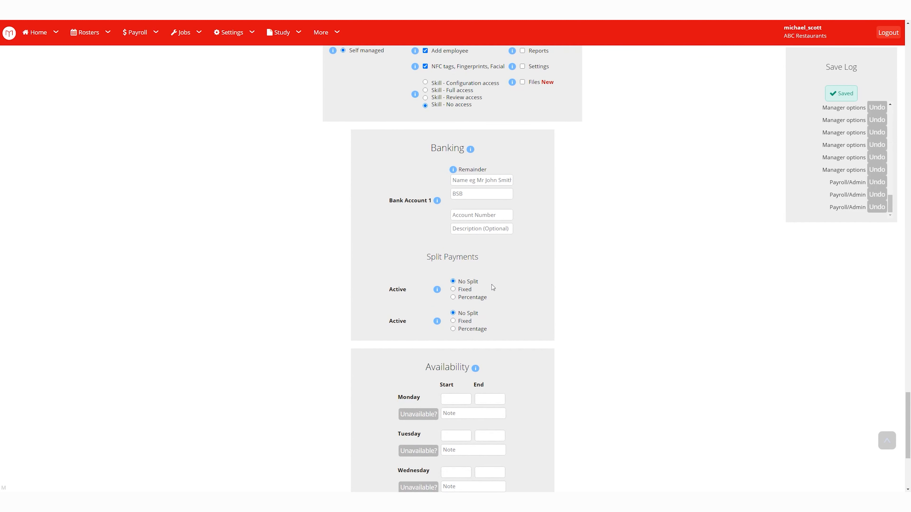
Switch Split Payments from Fixed to Percentage so the Bank Account 2 fields appear.
left_click(453, 289)
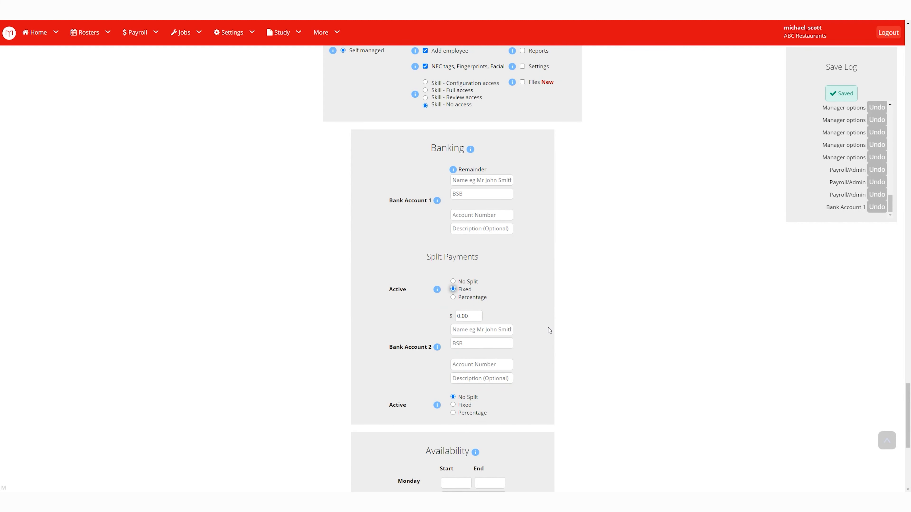
left_click(453, 297)
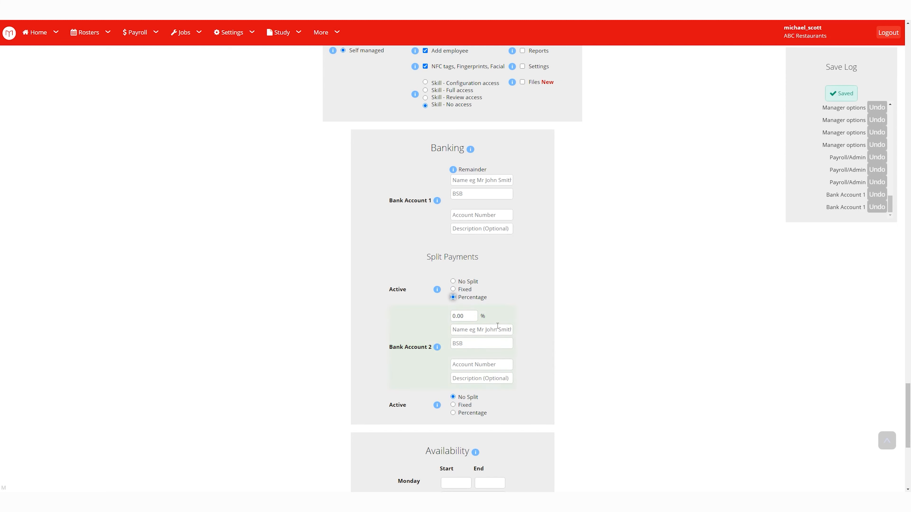
scroll(544, 332, "down", 5)
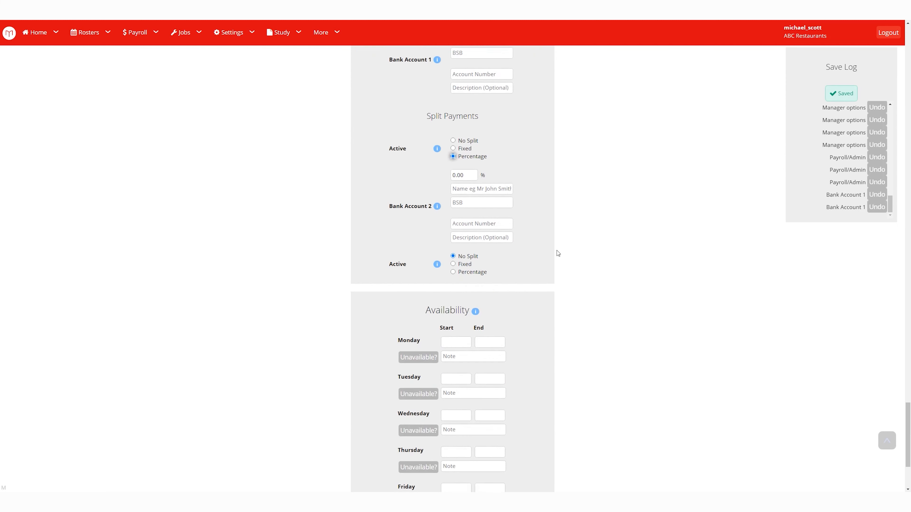
scroll(531, 231, "down", 4)
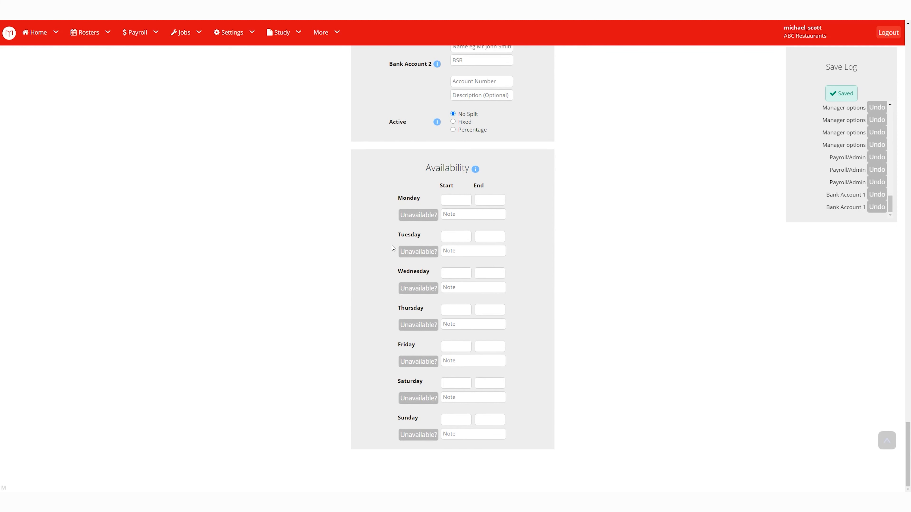
Mark Monday unavailable, make Tuesday available from 15 to 19, then log out of Microkeeper.
left_click(427, 221)
left_click(458, 235)
type("15")
key("Tab")
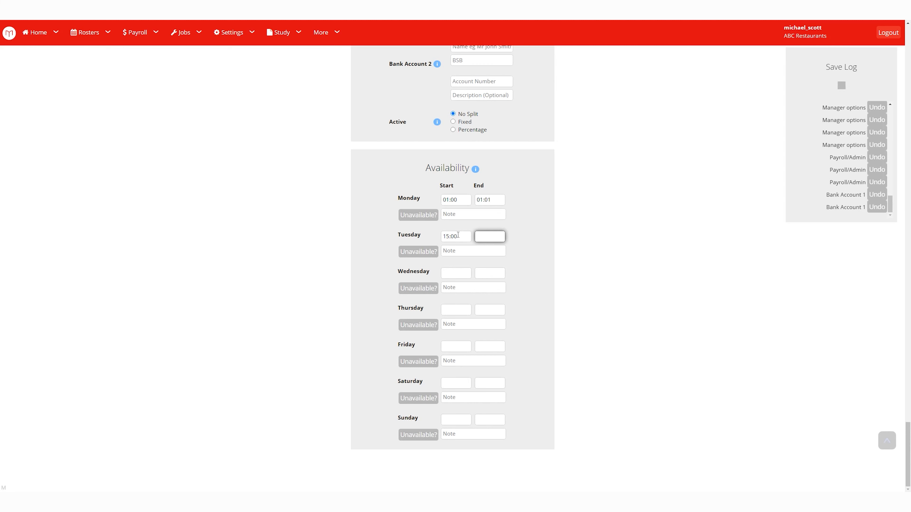
type("19")
key("Tab")
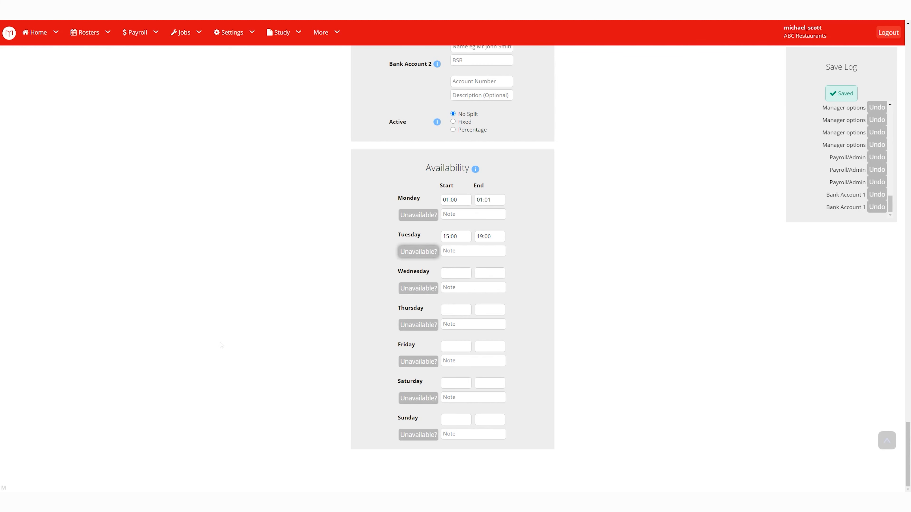
left_click(888, 33)
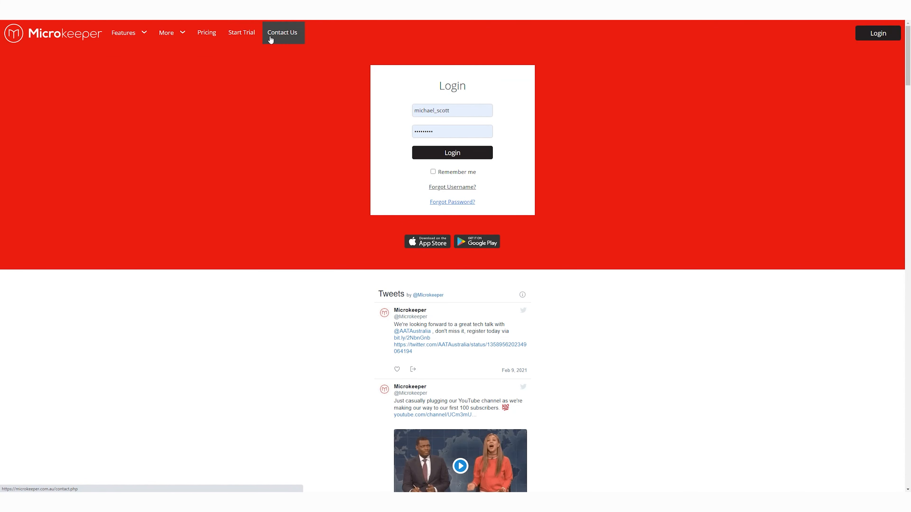
Go to the Contact Us page and look over its email enquiry form and phone support details.
left_click(271, 39)
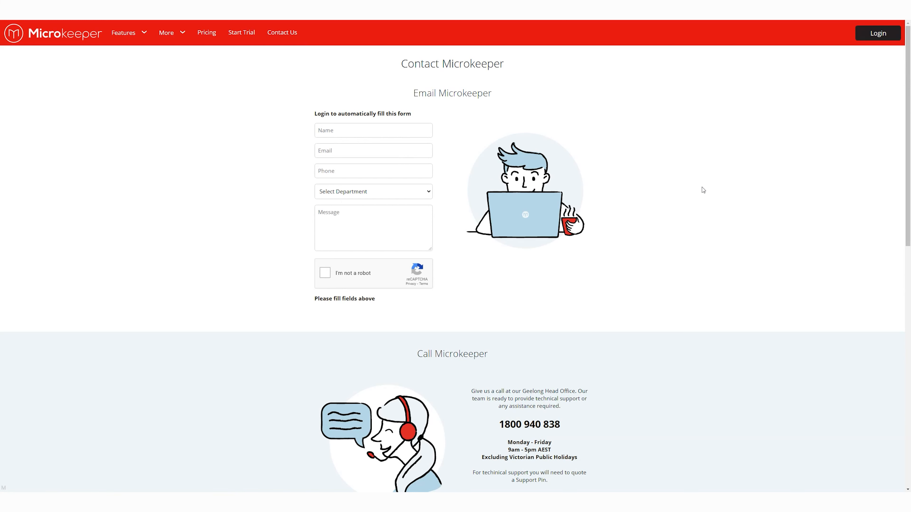
scroll(702, 192, "down", 3)
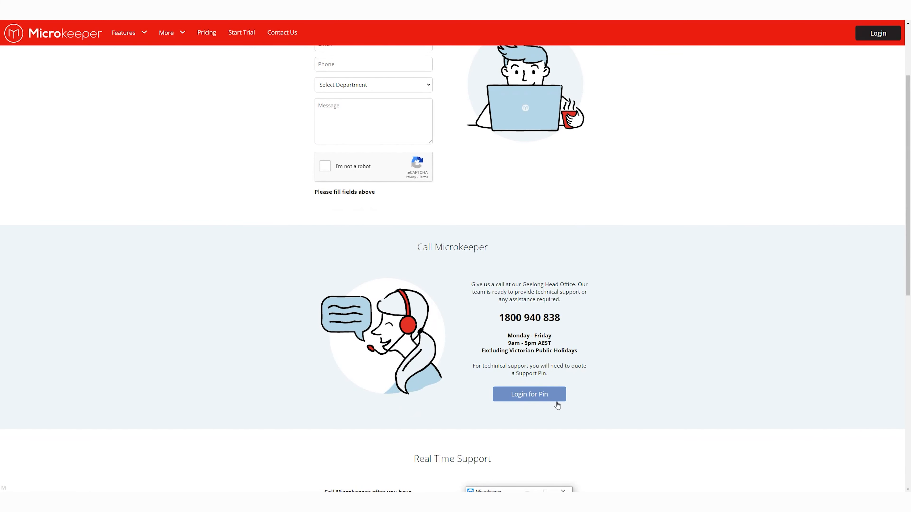
scroll(620, 341, "up", 3)
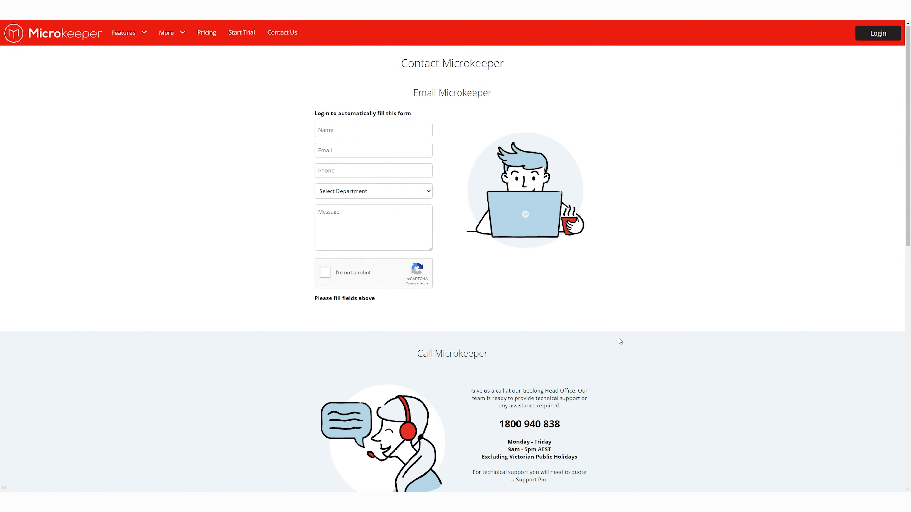